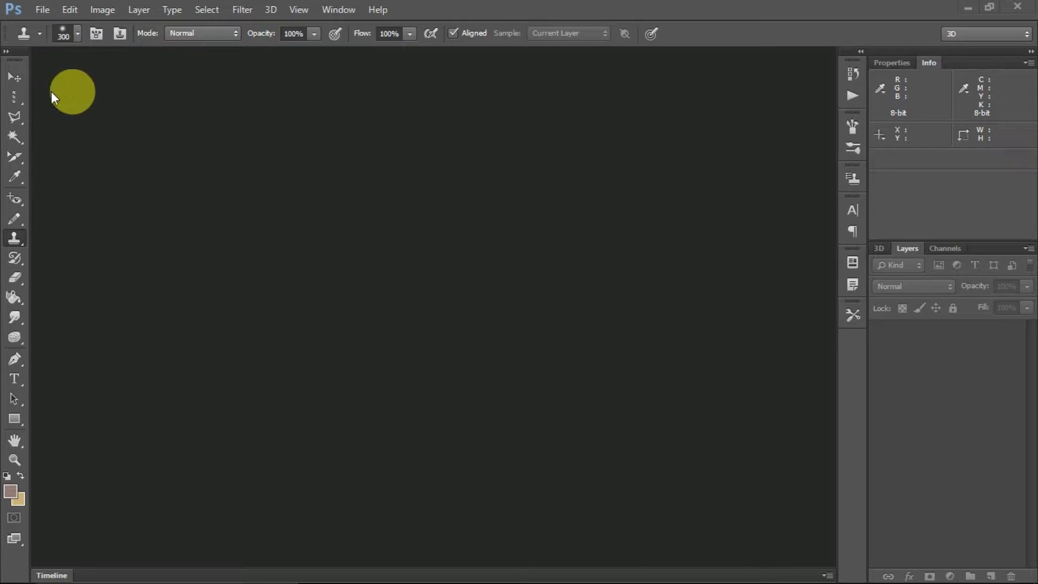
Browse the stamp and healing tool flyouts and switch to the Red Eye Tool
right_click(21, 241)
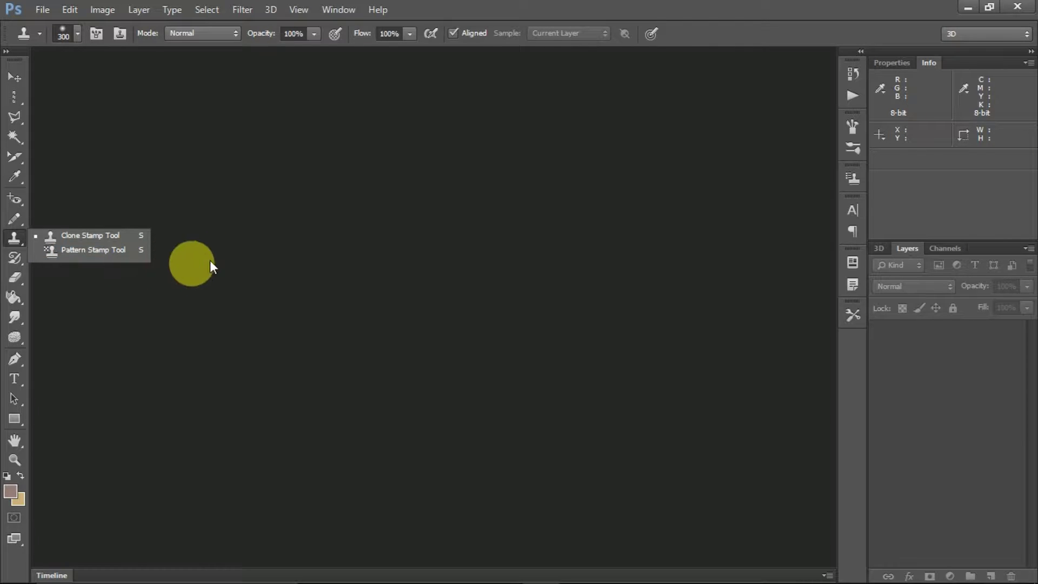
left_click(223, 239)
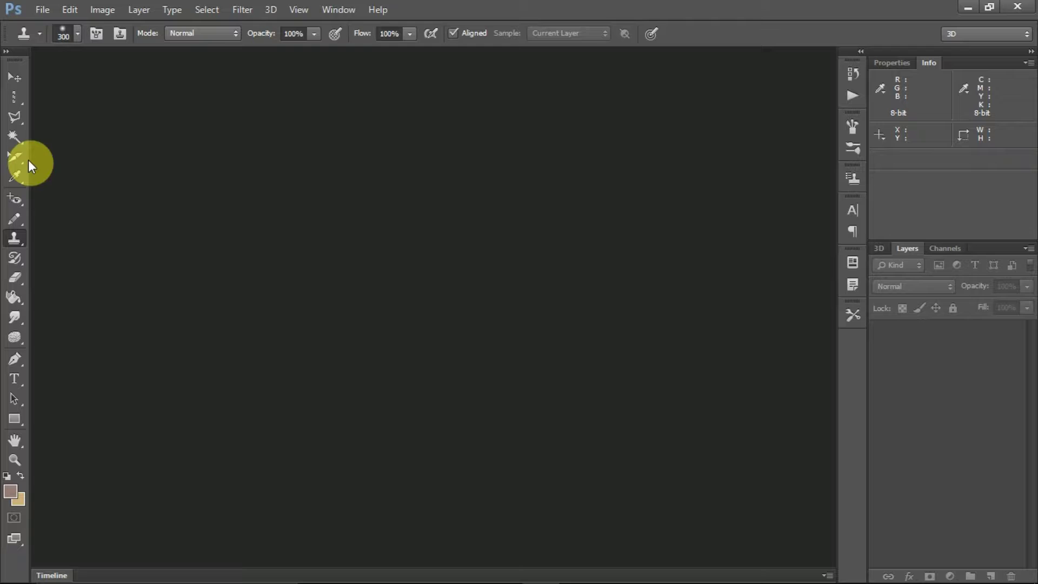
left_click(23, 200)
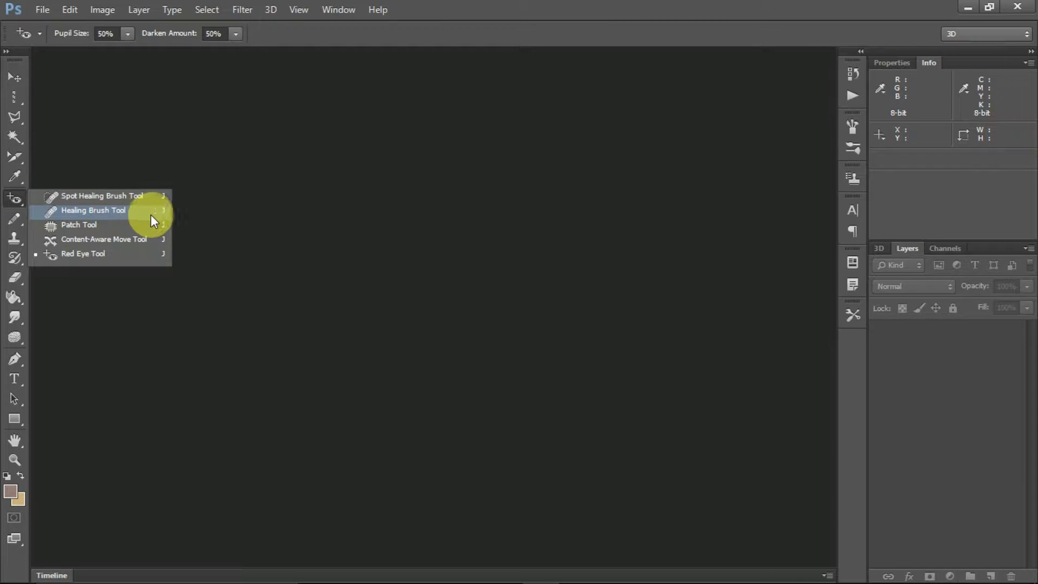
left_click(204, 204)
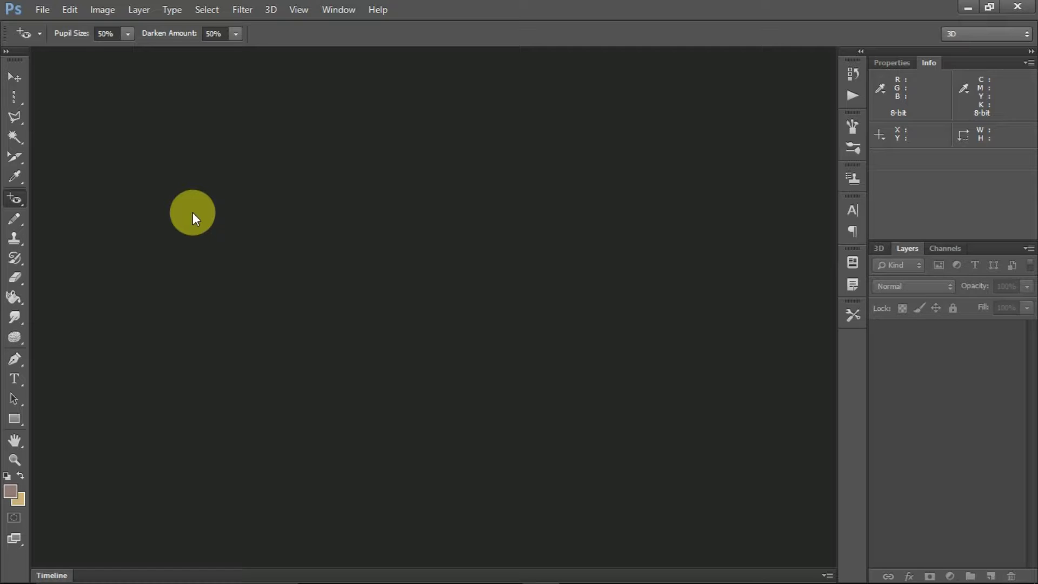
Open the flag photo 1 (2).jpg from Photoshop related photos and accept the pixel aspect notice
left_click(49, 15)
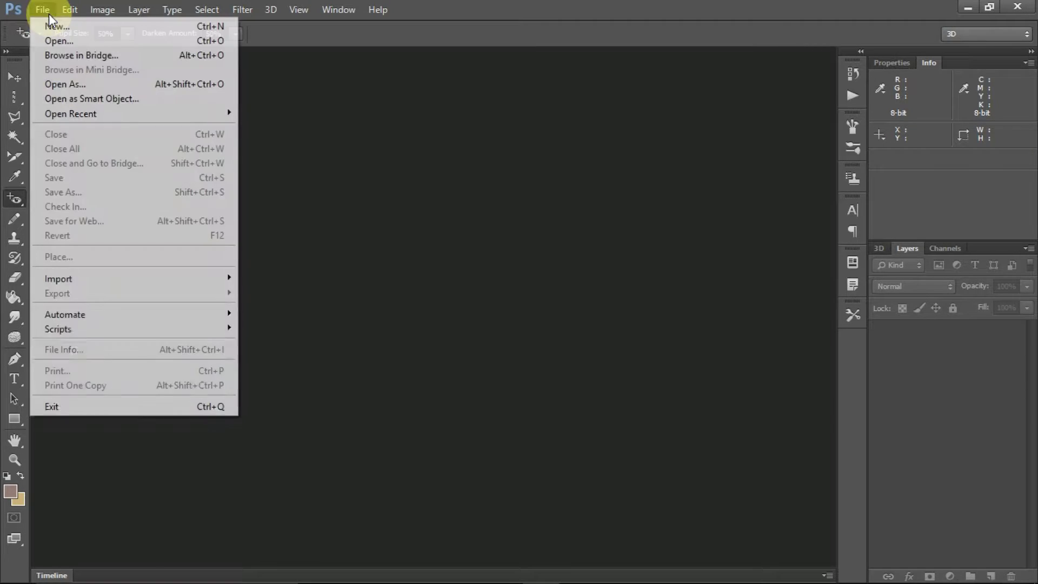
left_click(50, 42)
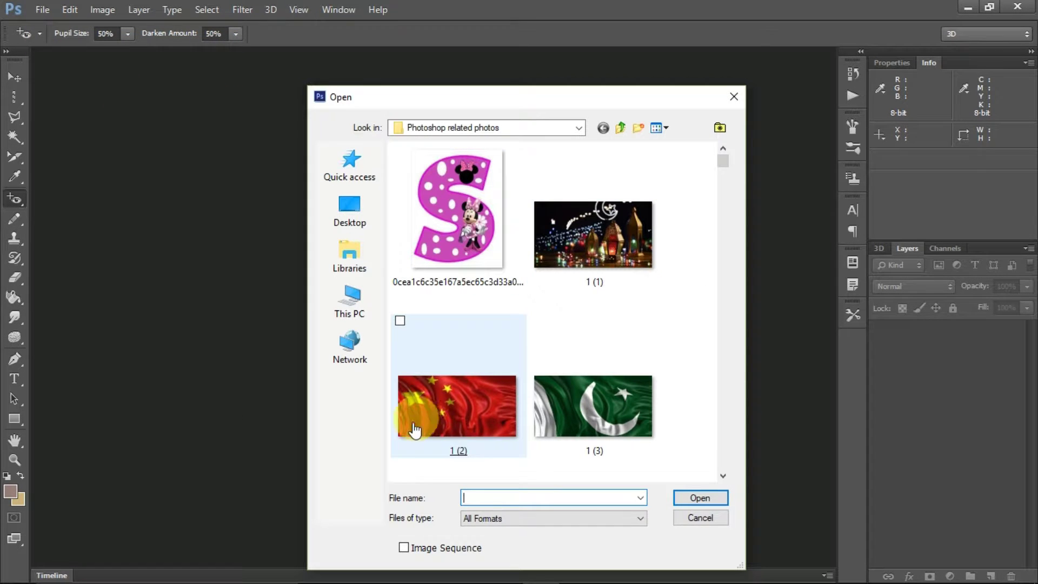
left_click(428, 421)
double_click(428, 419)
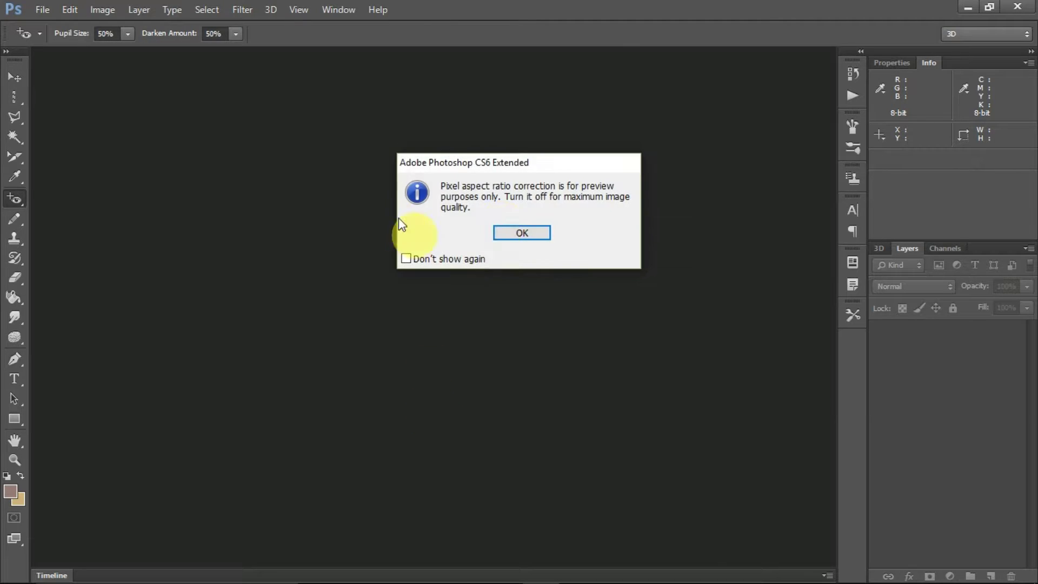
left_click(505, 230)
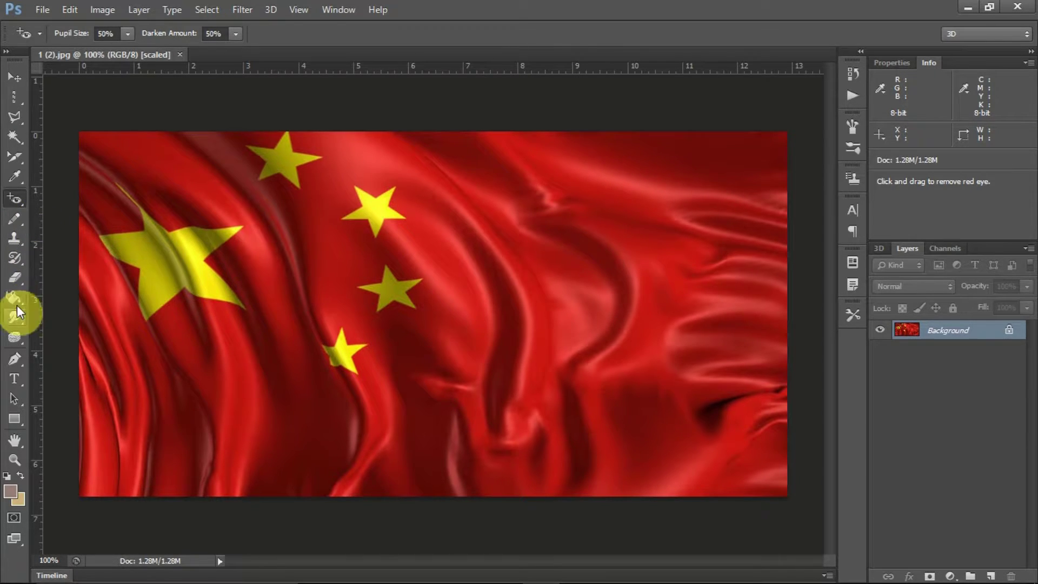
Select the Clone Stamp tool and check its 300 px, 0% hardness brush
left_click(15, 238)
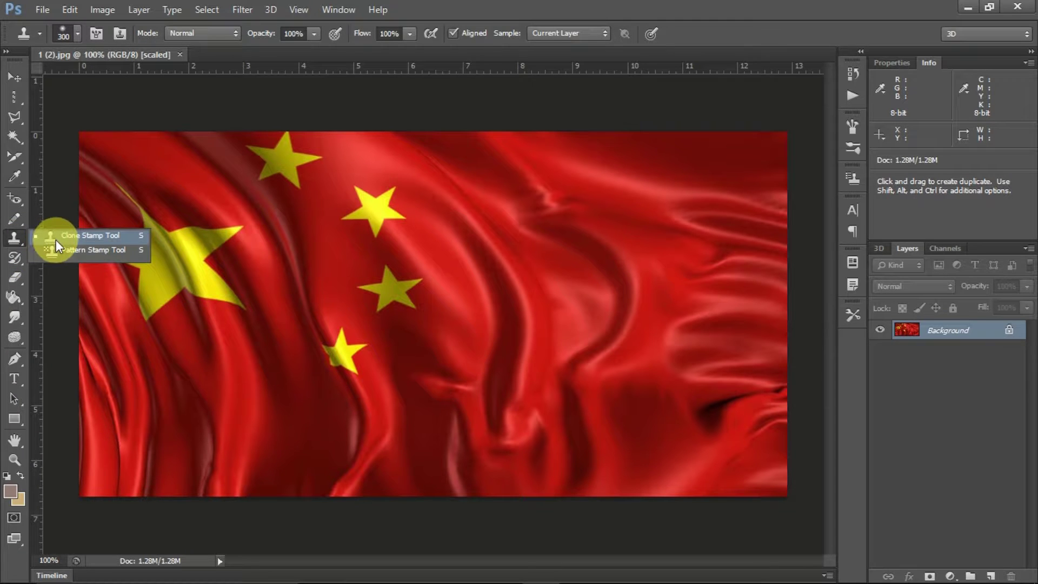
left_click(56, 238)
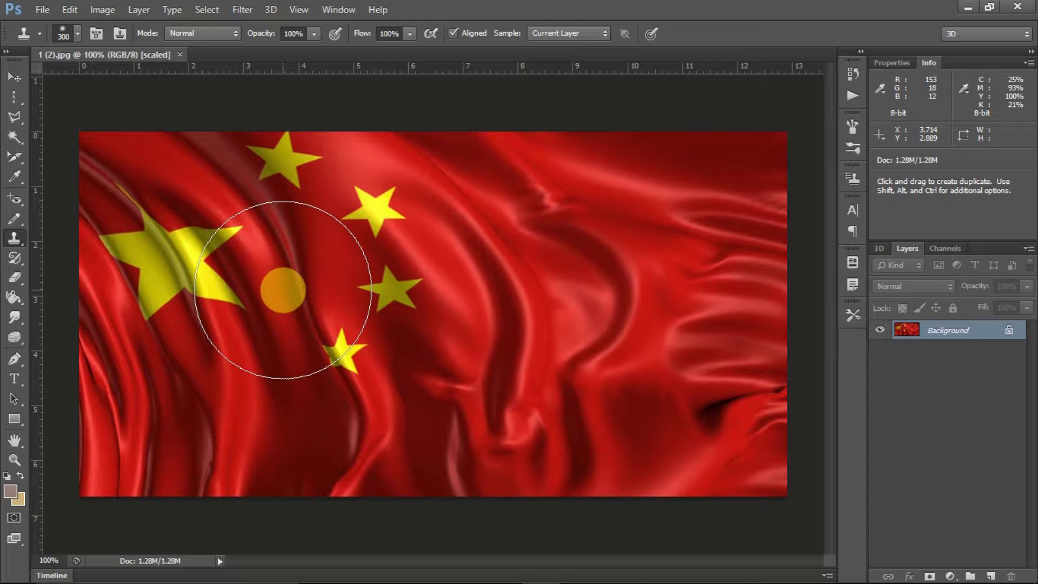
left_click(77, 34)
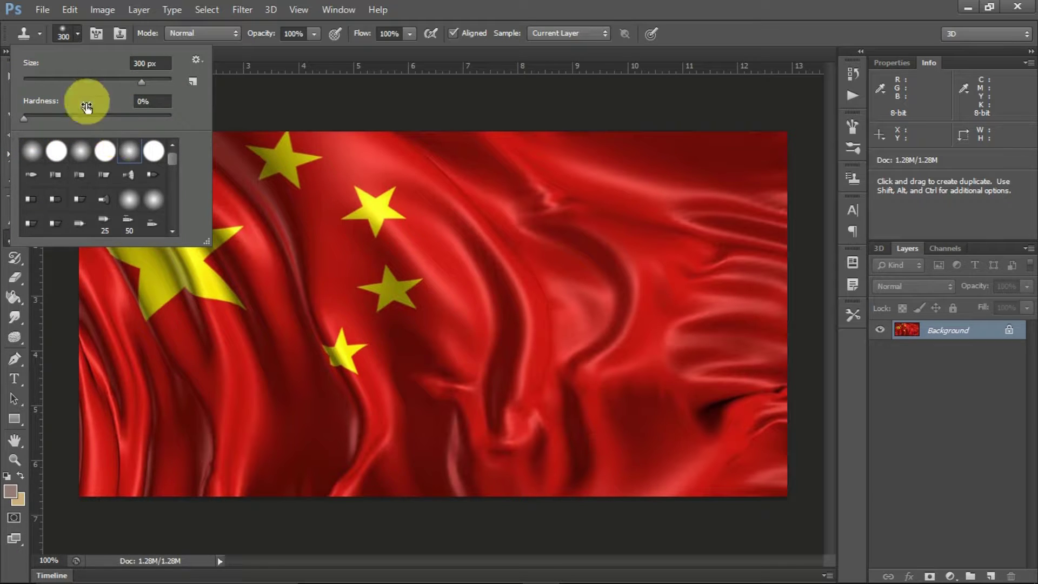
left_click(297, 9)
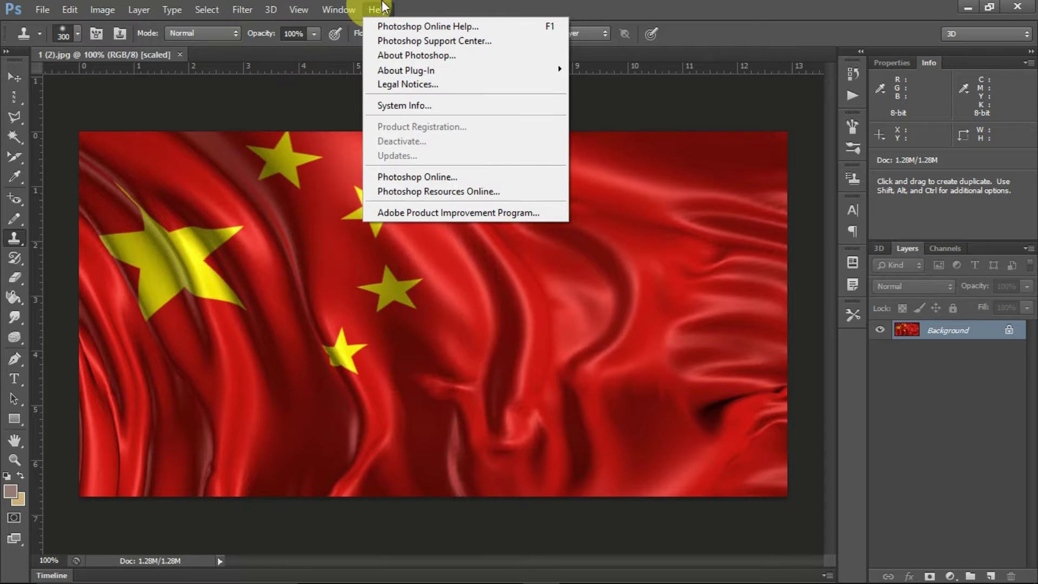
left_click(466, 8)
Confirm Normal blend mode with 100% opacity and 100% flow
left_click(220, 35)
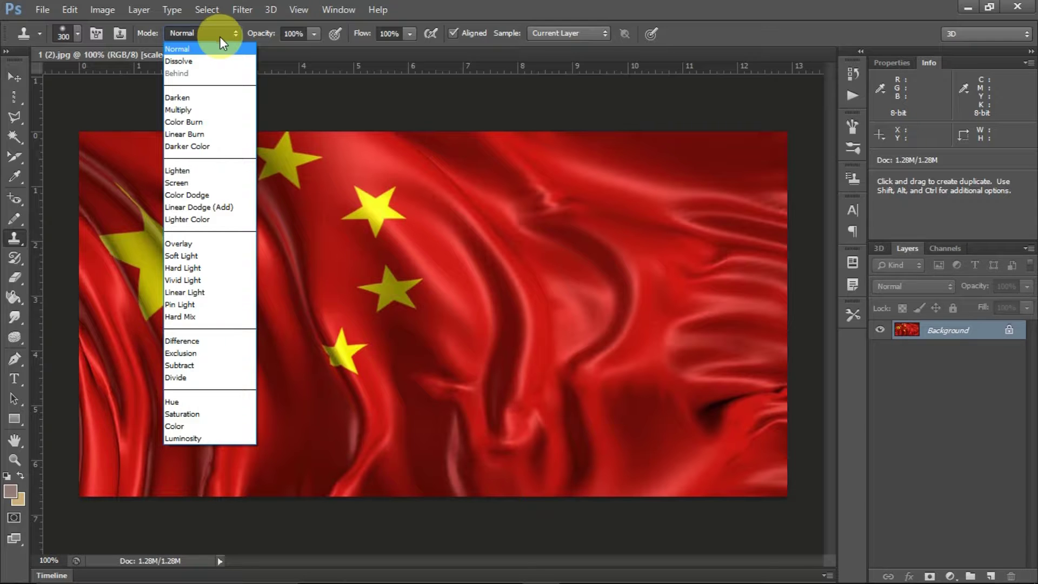
left_click(427, 7)
left_click(314, 33)
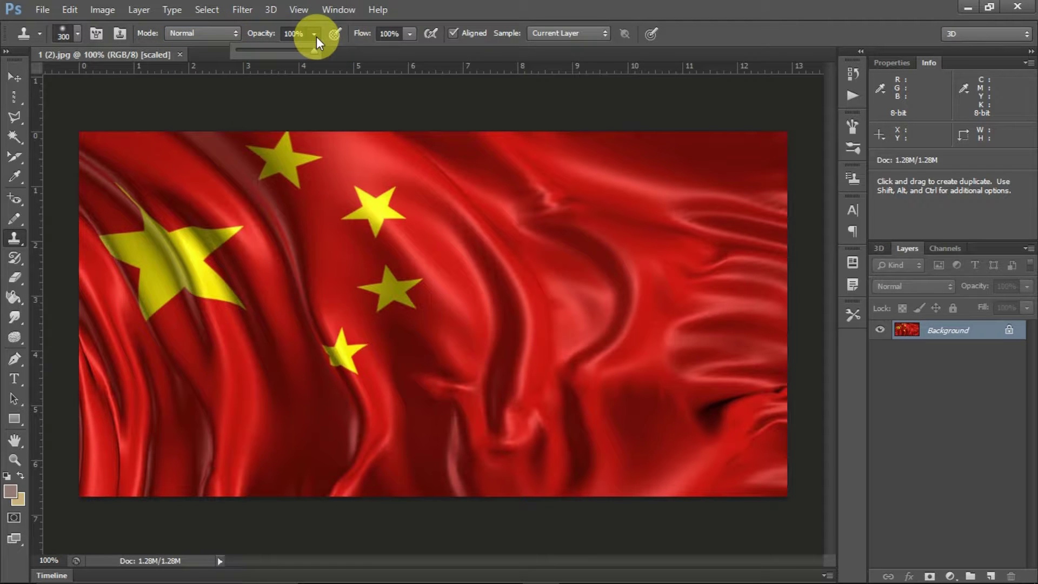
left_click(408, 33)
left_click(430, 7)
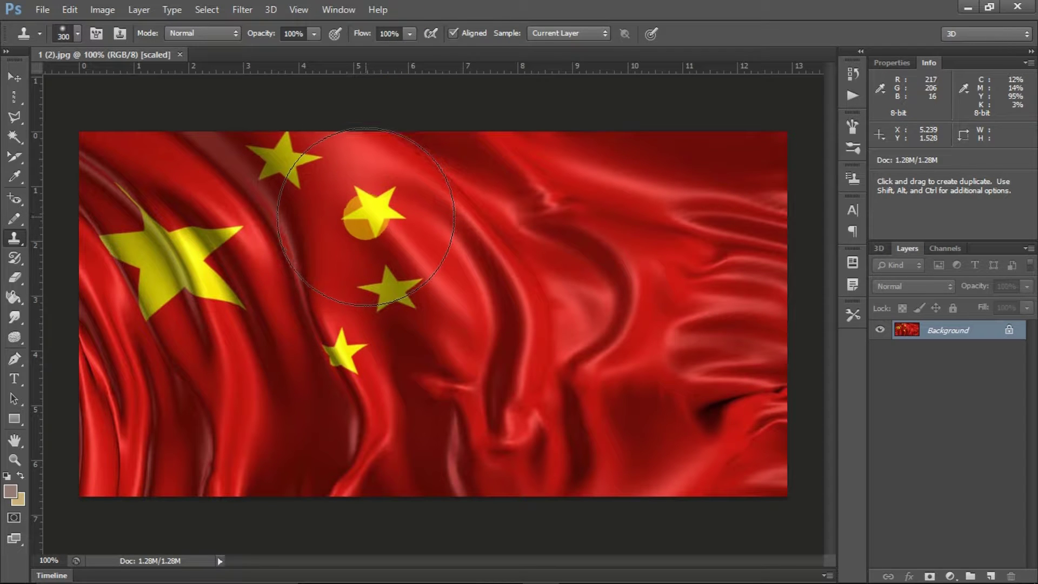
Use a 150 px non-aligned brush, sample a yellow star, and stamp stars on the right
key("bracketleft")
key("bracketleft")
key("bracketleft")
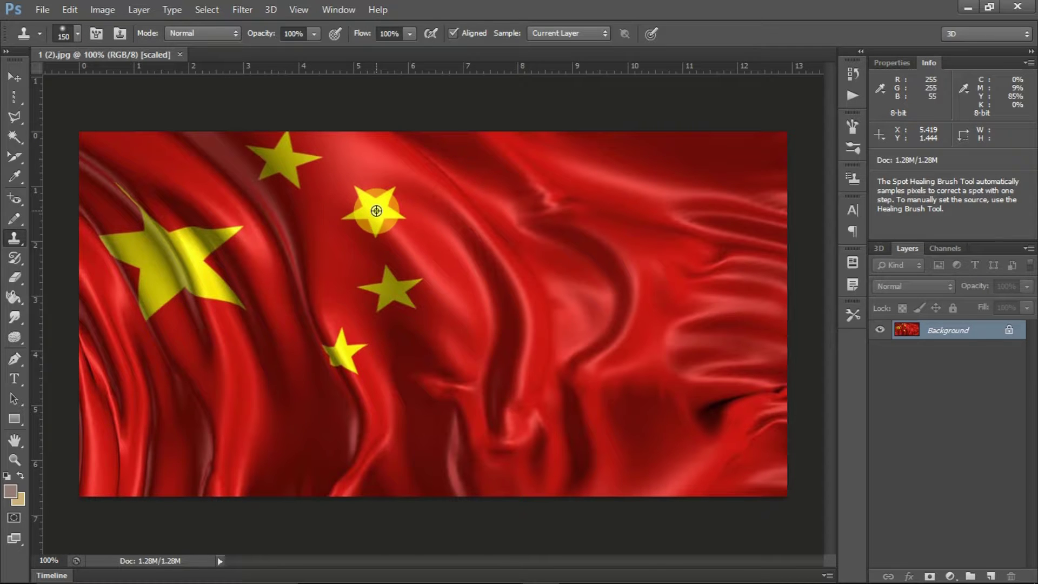
left_click(453, 34)
left_click(377, 211, "alt")
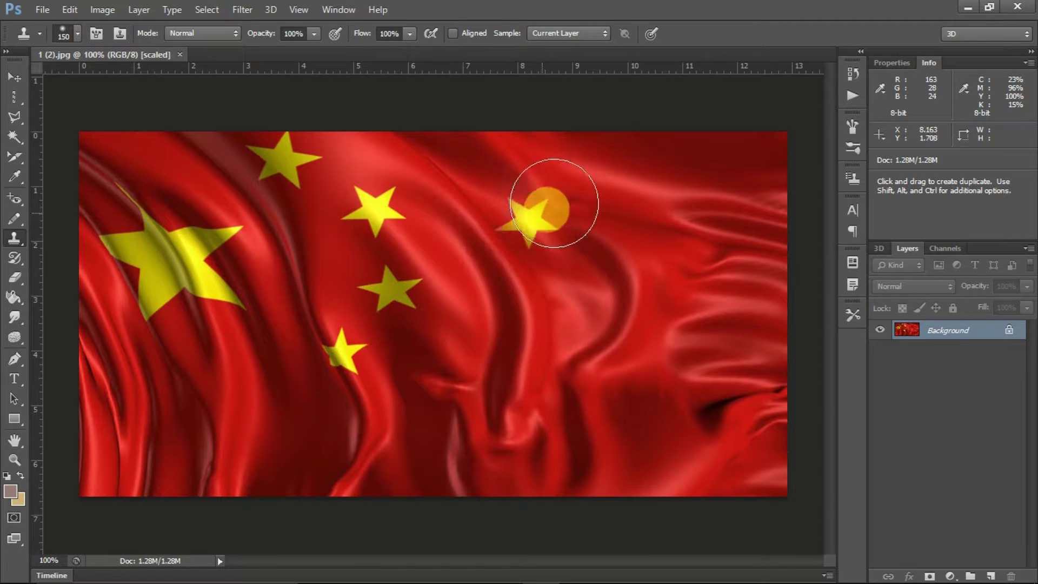
left_click(589, 187)
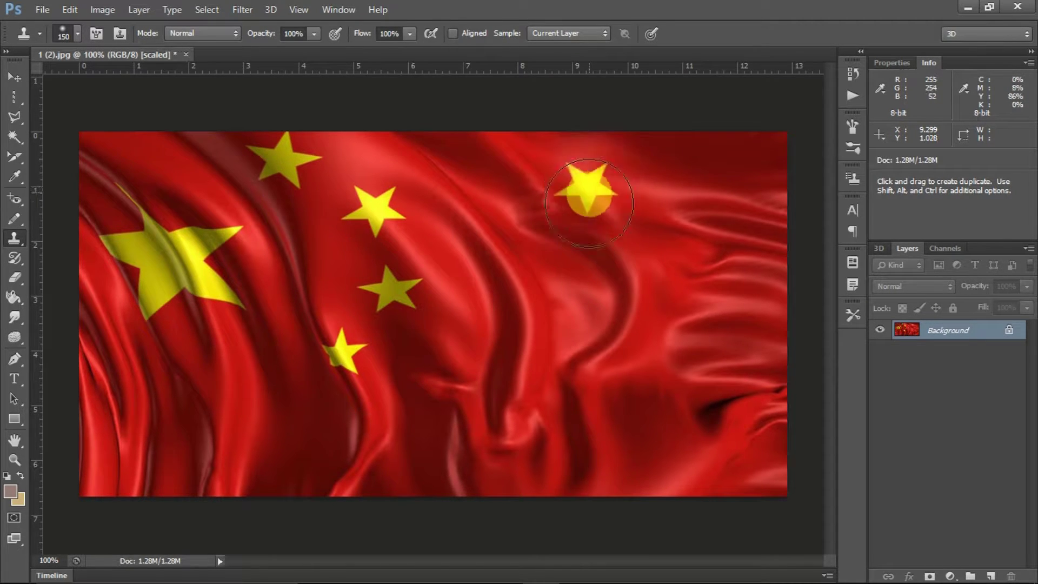
left_click(614, 272)
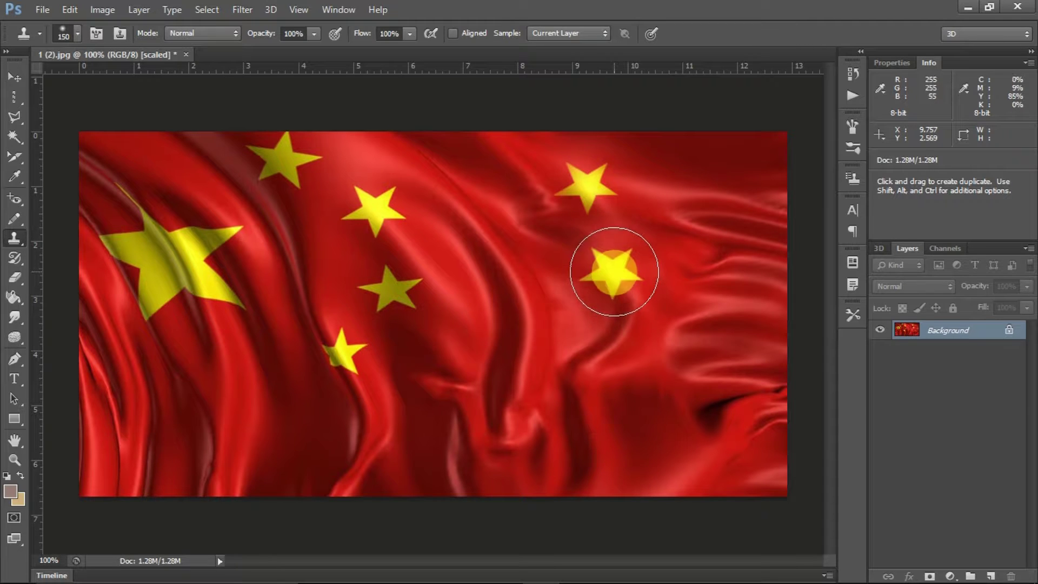
left_click(673, 366)
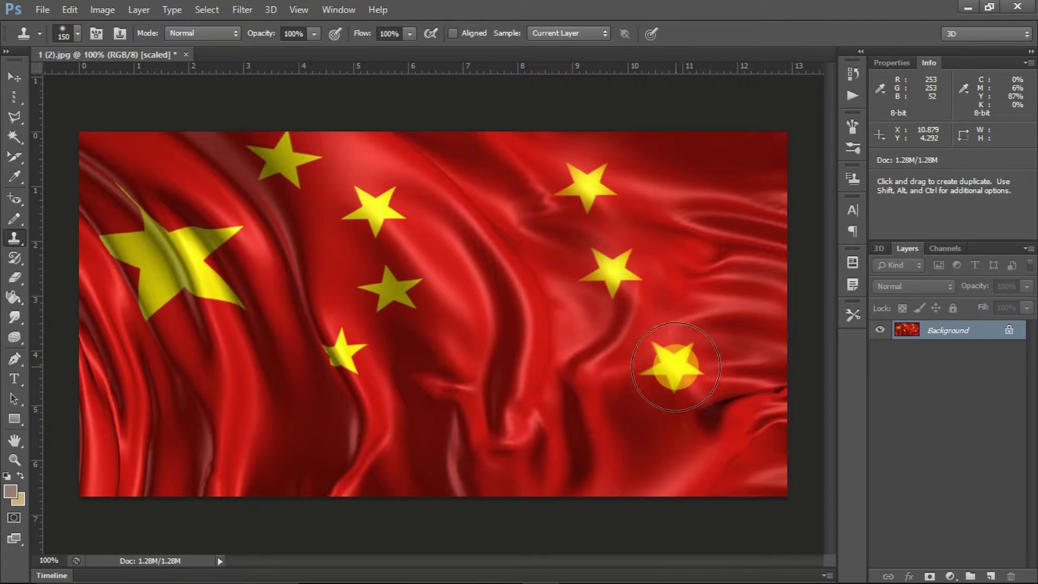
Stamp more cloned stars across the middle, lower and left areas of the flag
left_click(529, 401)
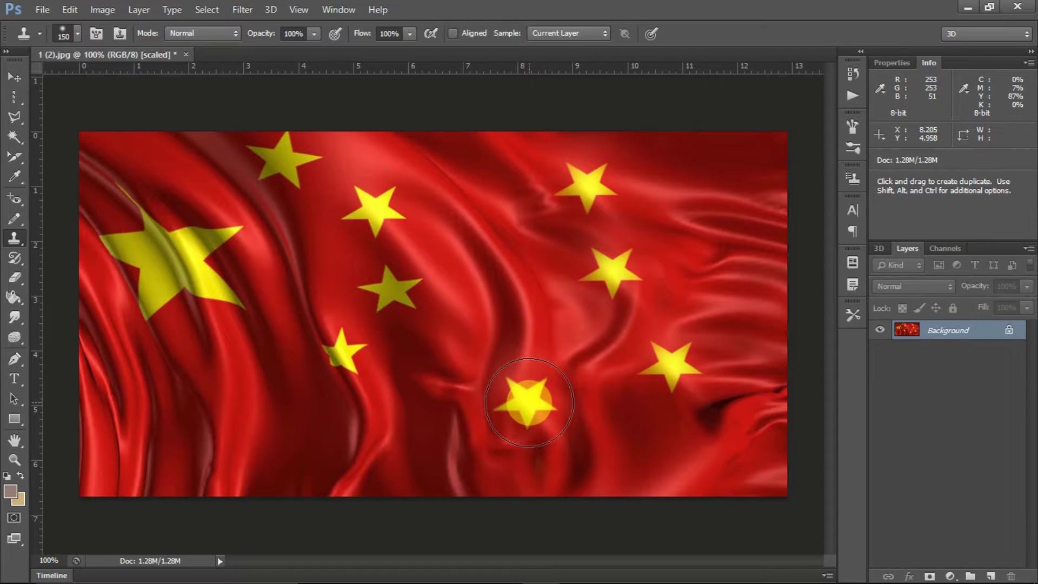
left_click(466, 354)
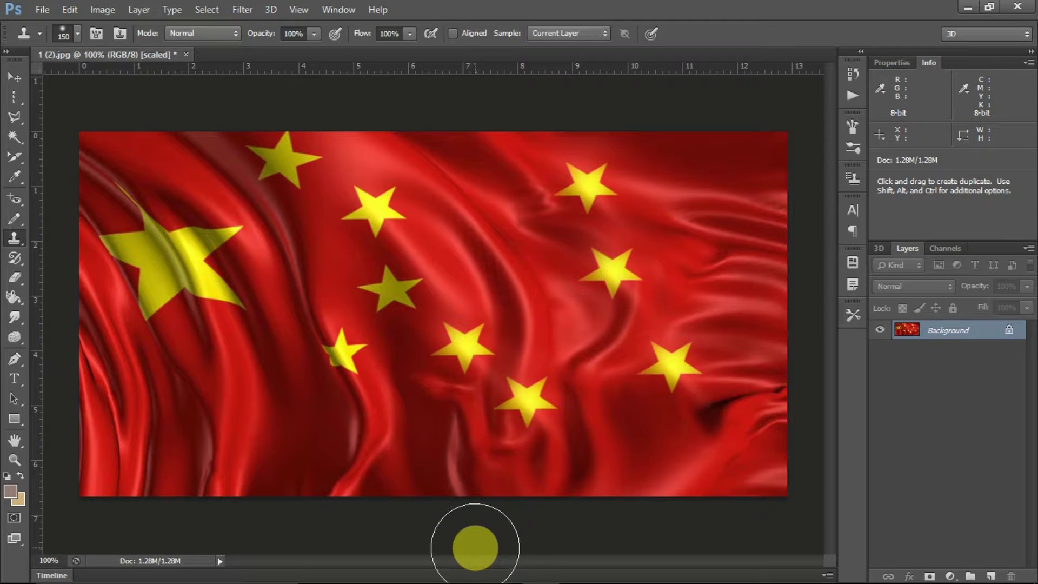
left_click(459, 230)
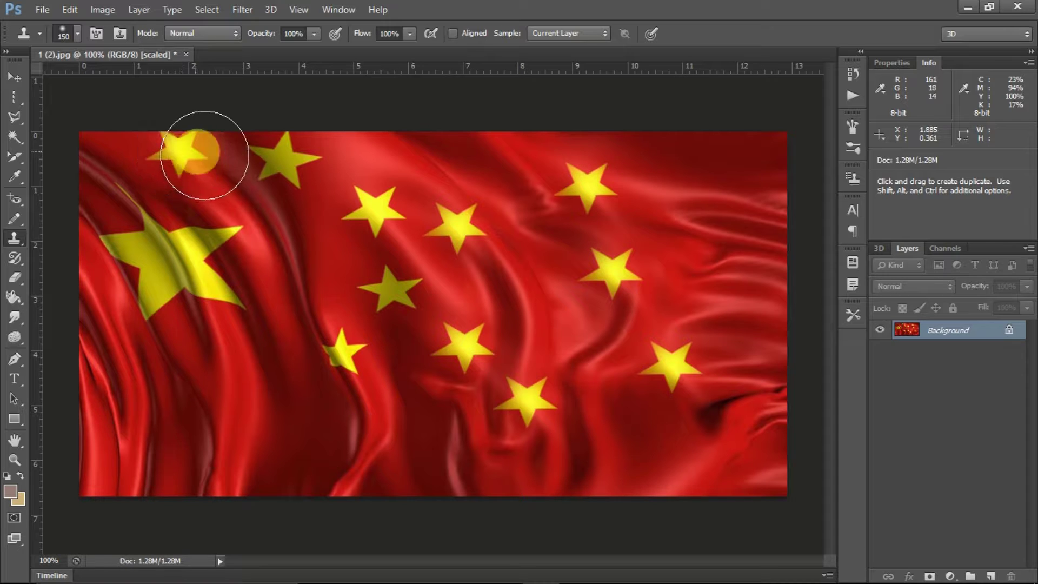
left_click(258, 406)
left_click(454, 449)
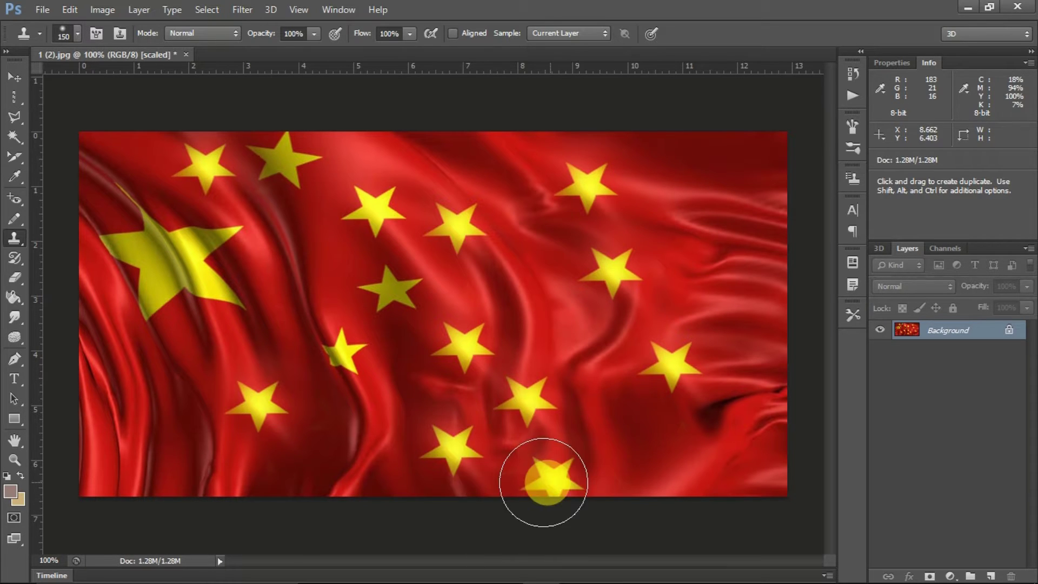
left_click(411, 400)
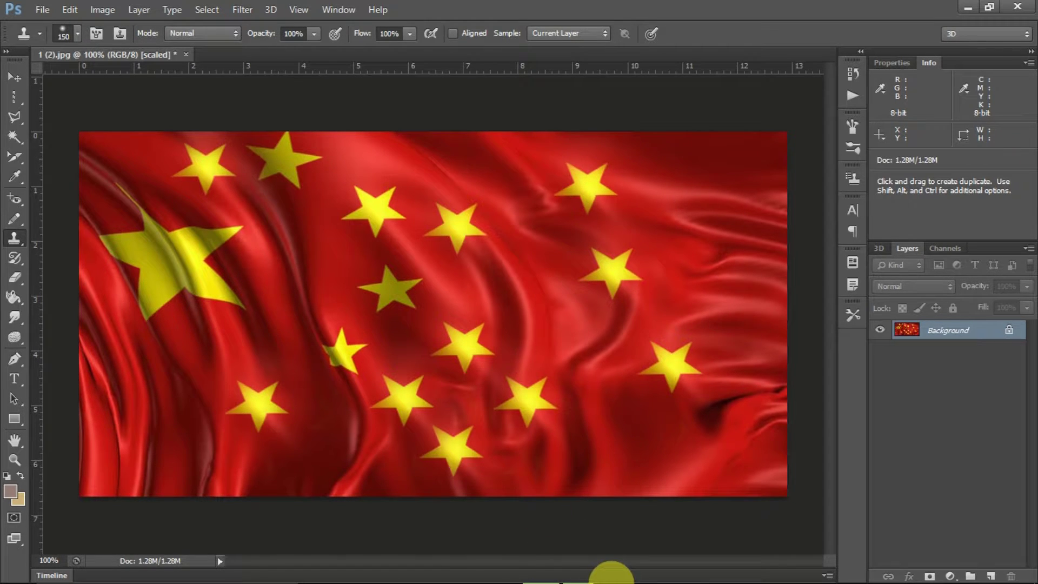
left_click(271, 233)
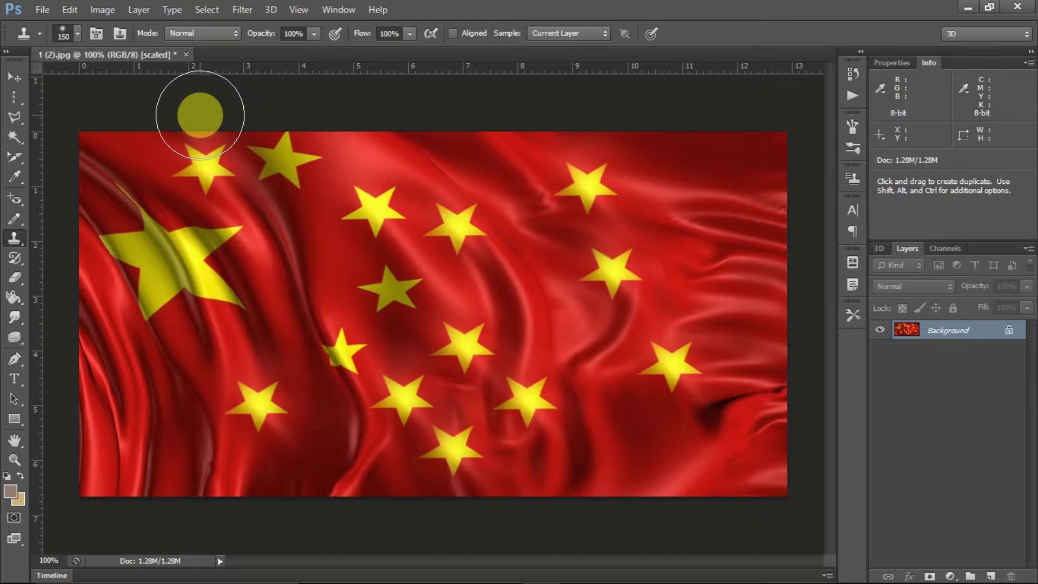
Open the Acne-Vugaris-5 photo from the Photoshop related photos folder
left_click(48, 11)
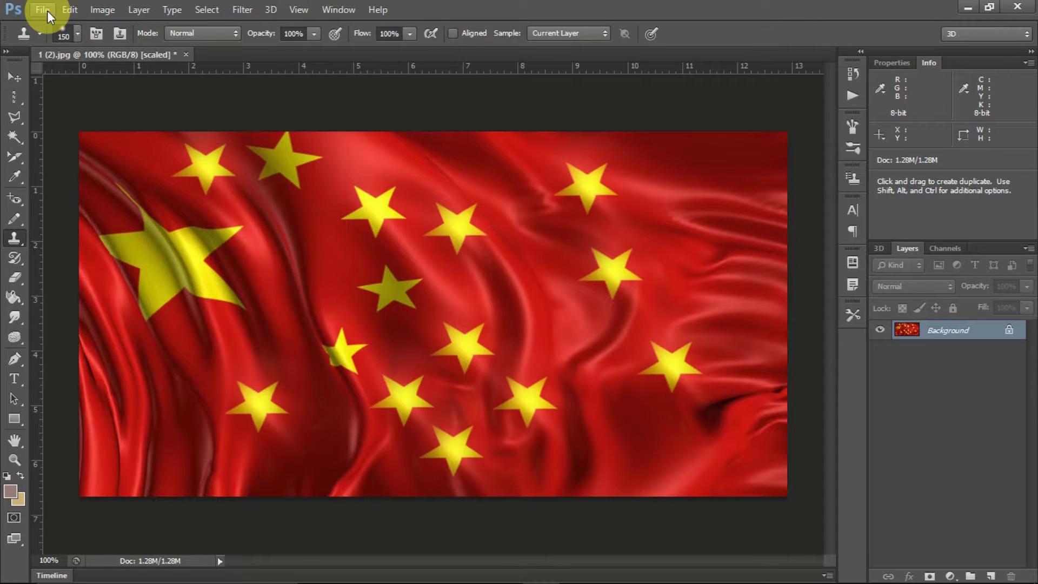
left_click(83, 44)
scroll(473, 303, "down", 5)
scroll(474, 303, "down", 3)
scroll(474, 303, "down", 3)
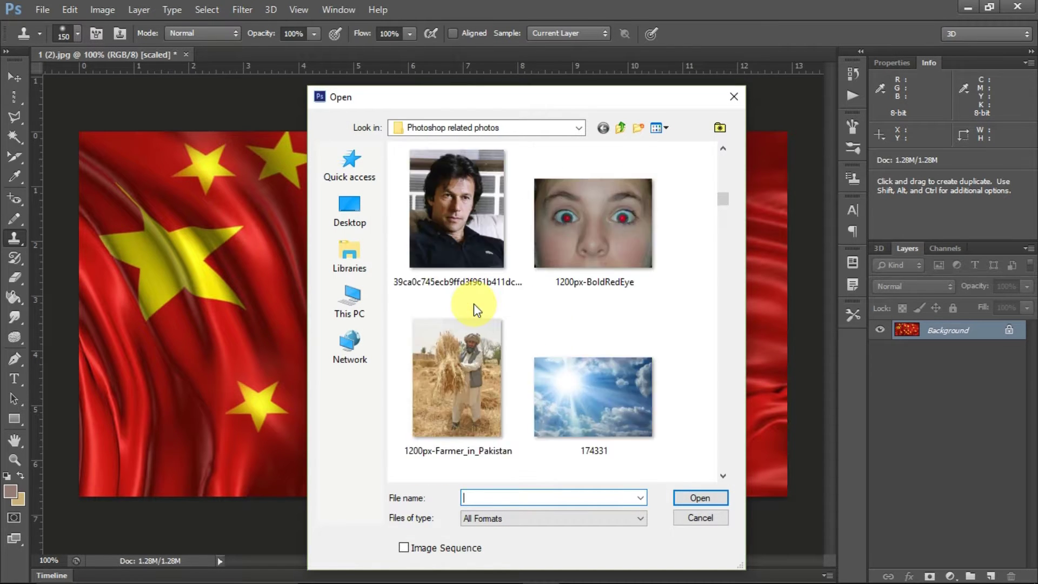
scroll(474, 303, "down", 3)
scroll(473, 303, "down", 3)
scroll(474, 303, "down", 3)
scroll(474, 303, "down", 3)
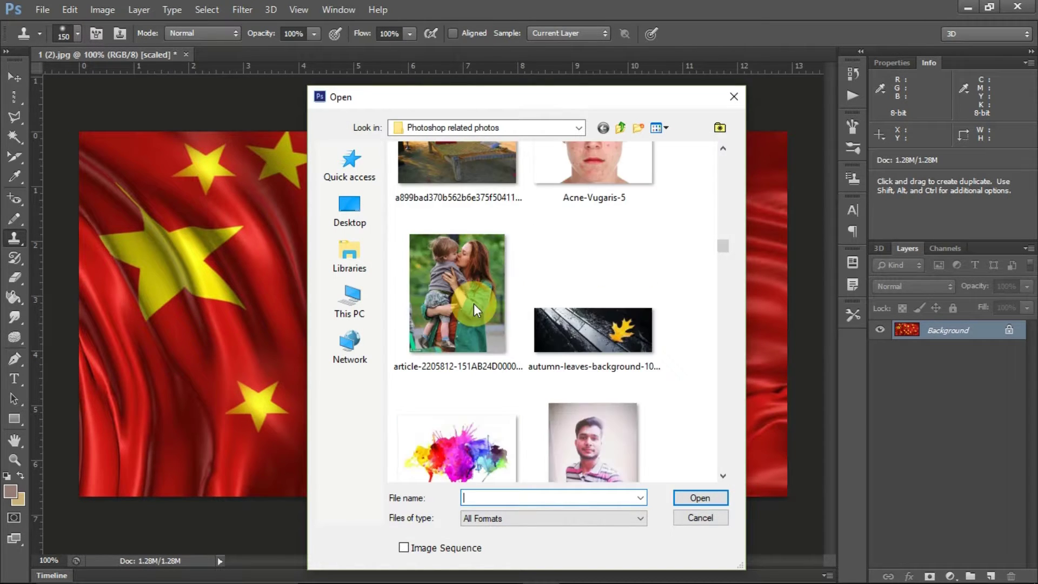
scroll(474, 303, "up", 3)
left_click(606, 384)
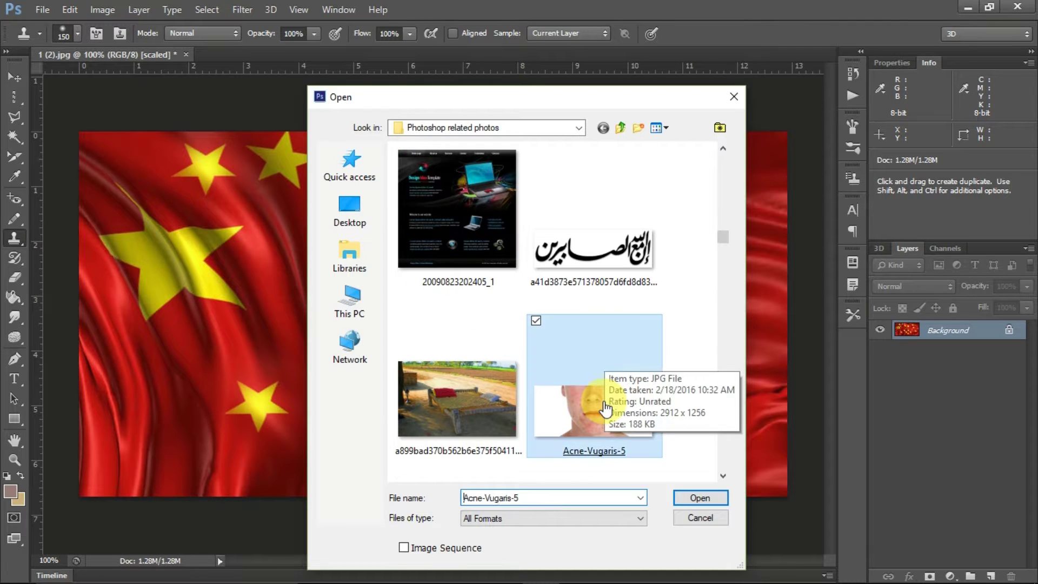
double_click(602, 400)
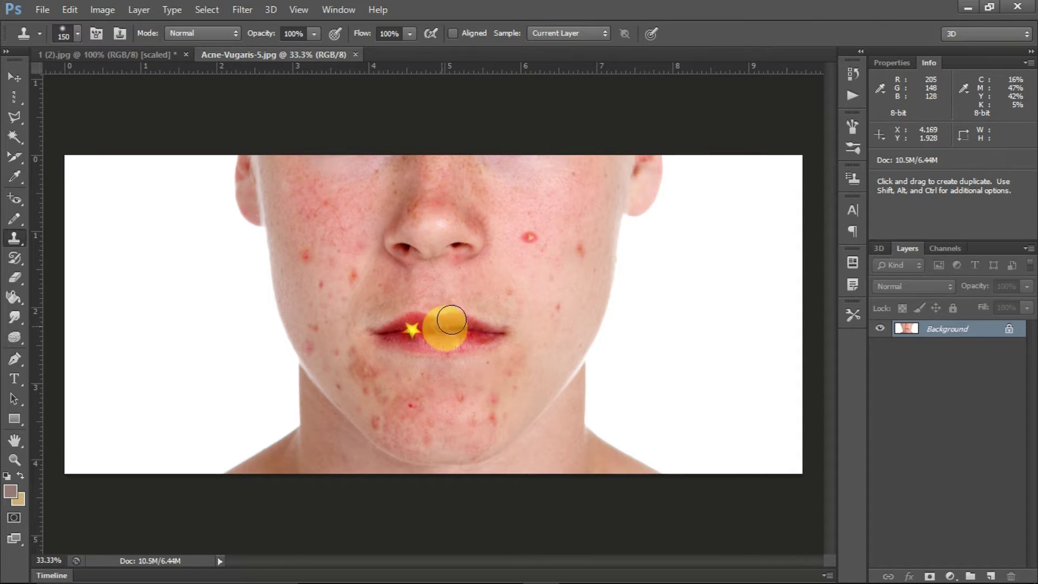
Sample clean cheek skin, clone it over the left cheek blemishes, and shrink the brush
left_click(340, 245)
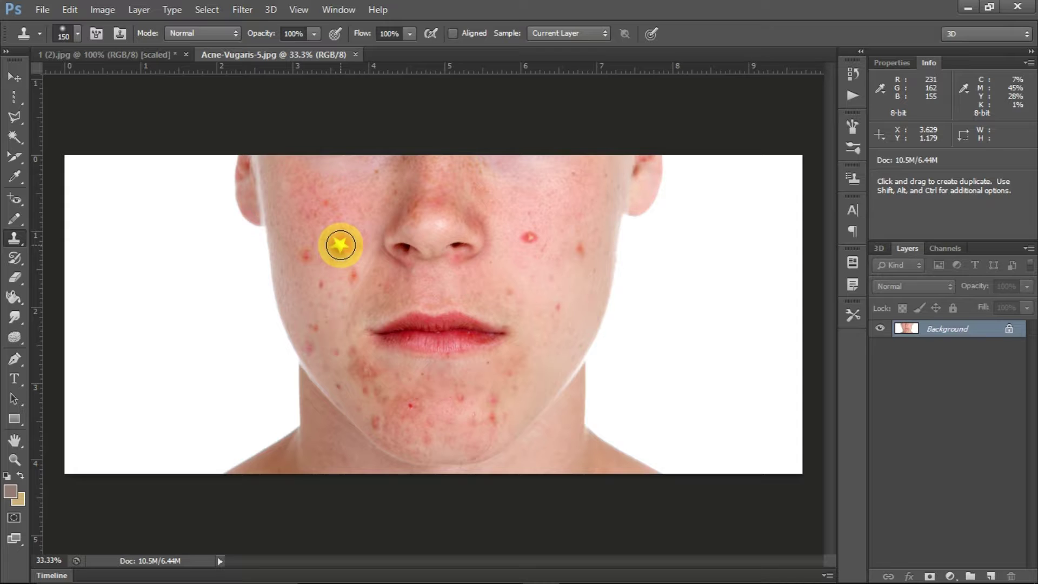
mouse_move(322, 222)
left_mouse_down()
mouse_move(295, 265)
mouse_move(259, 222)
mouse_move(297, 261)
mouse_move(343, 266)
mouse_move(356, 282)
mouse_move(470, 294)
mouse_move(535, 316)
mouse_move(417, 280)
mouse_move(397, 316)
mouse_move(440, 449)
mouse_move(536, 420)
mouse_move(549, 384)
mouse_move(371, 290)
mouse_move(359, 241)
mouse_move(305, 326)
mouse_move(319, 318)
mouse_move(382, 405)
mouse_move(570, 482)
mouse_move(537, 393)
left_mouse_up()
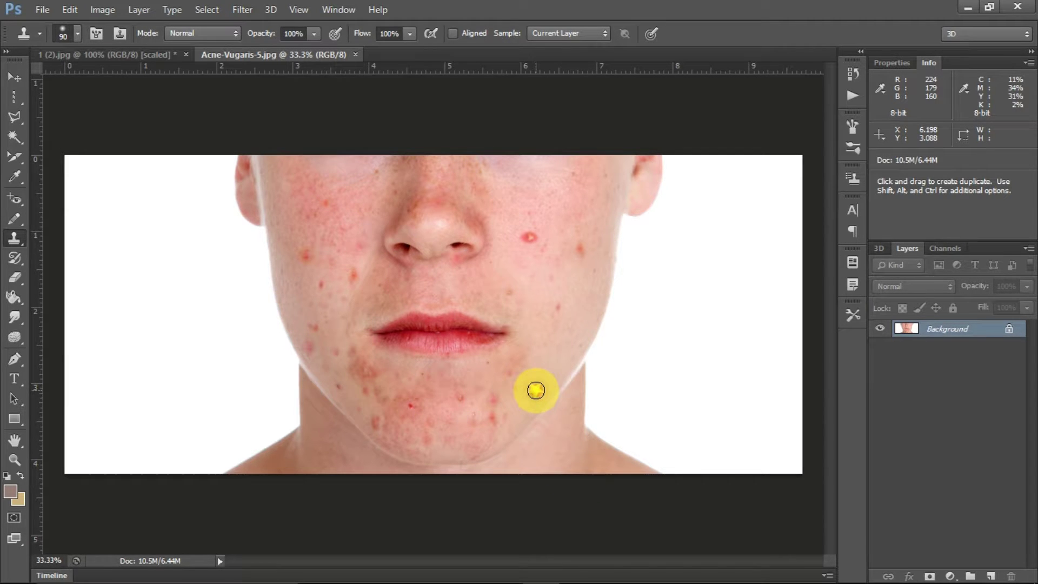
key("j")
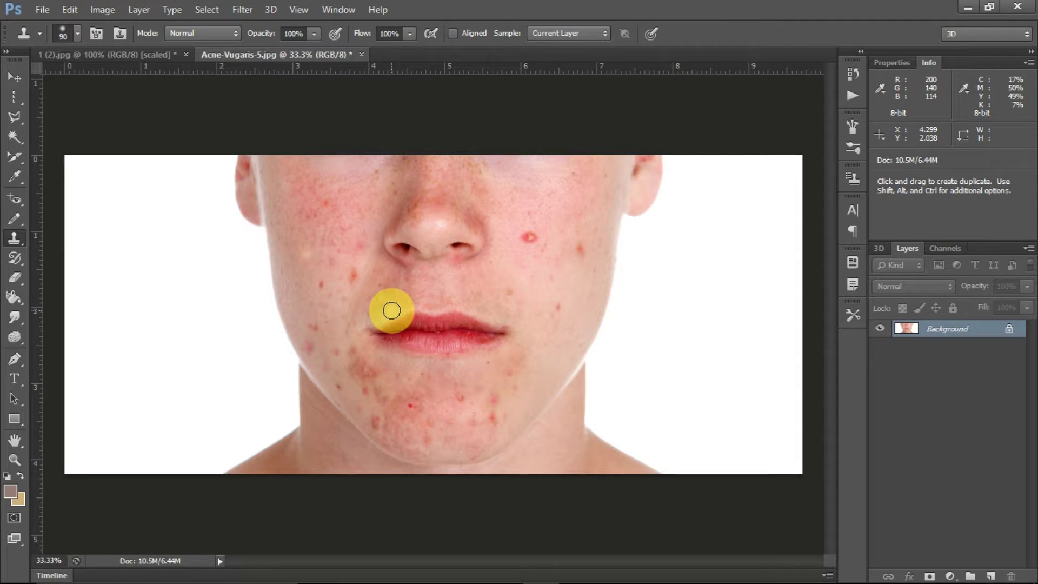
key("bracketleft")
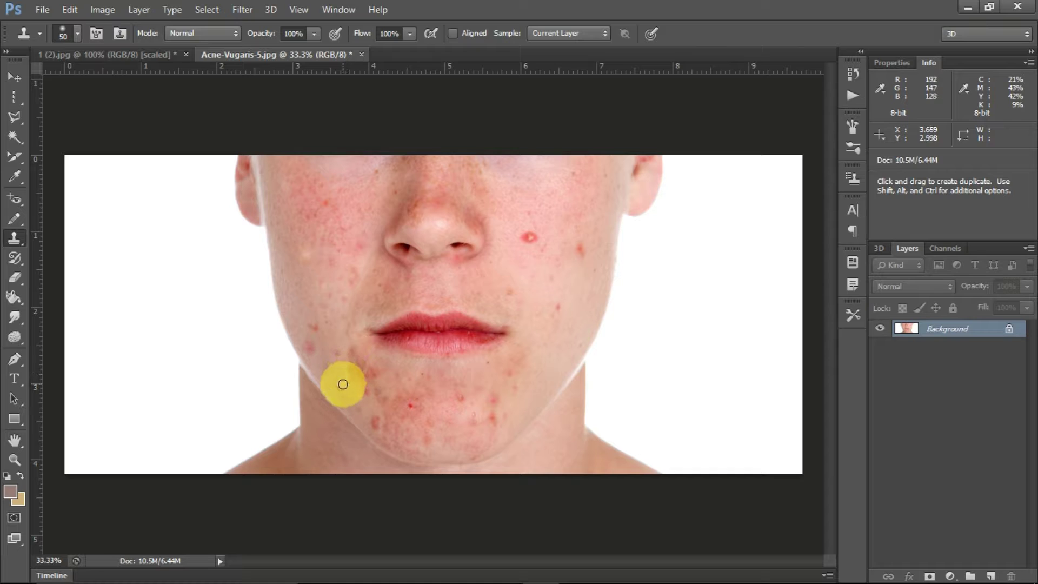
Clone skin over jaw and cheek blemishes, undoing the last cheek touch-up
left_click_drag(344, 368, 361, 361)
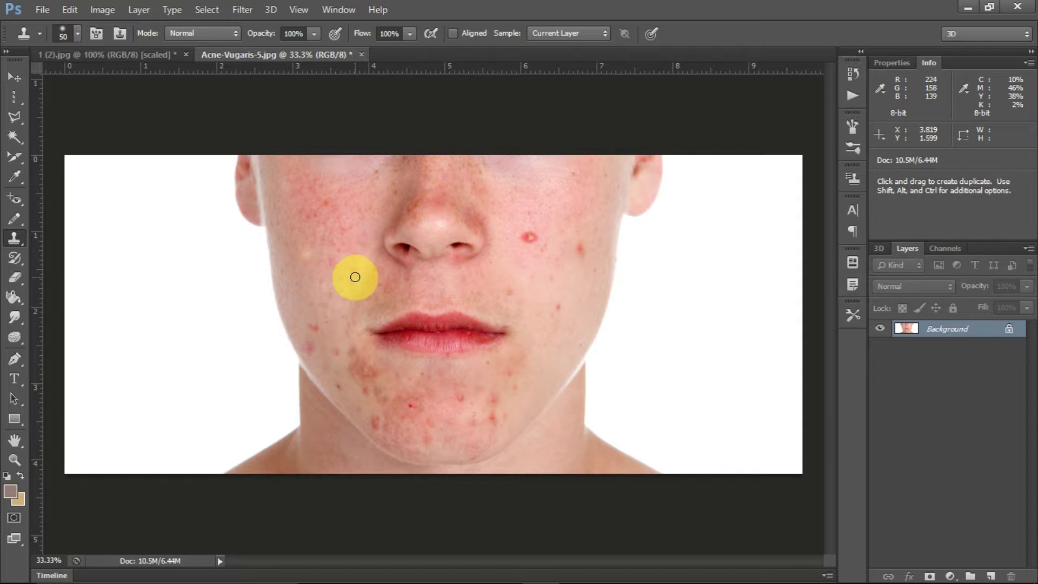
left_click(314, 327)
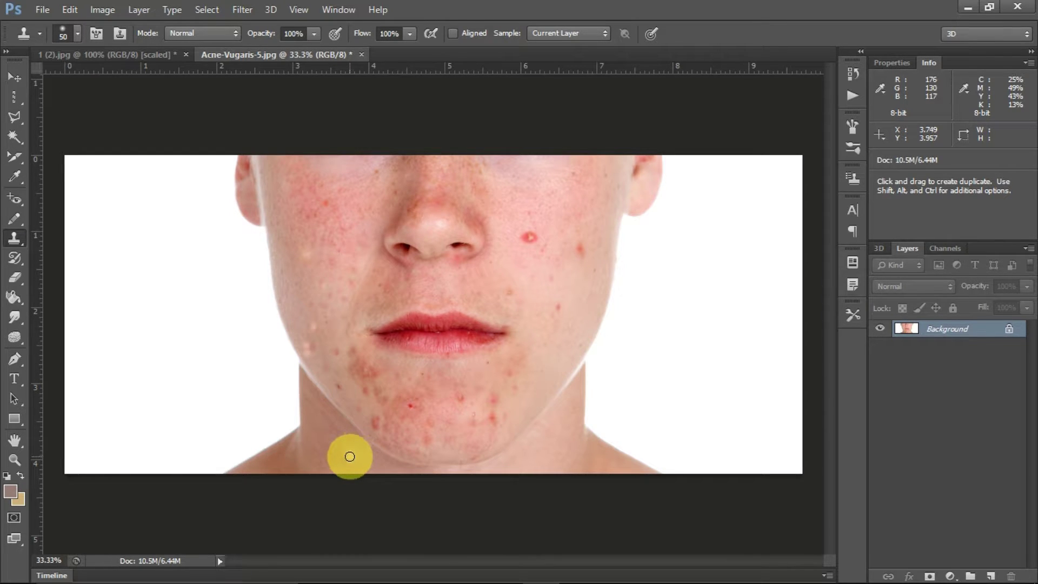
key("alt")
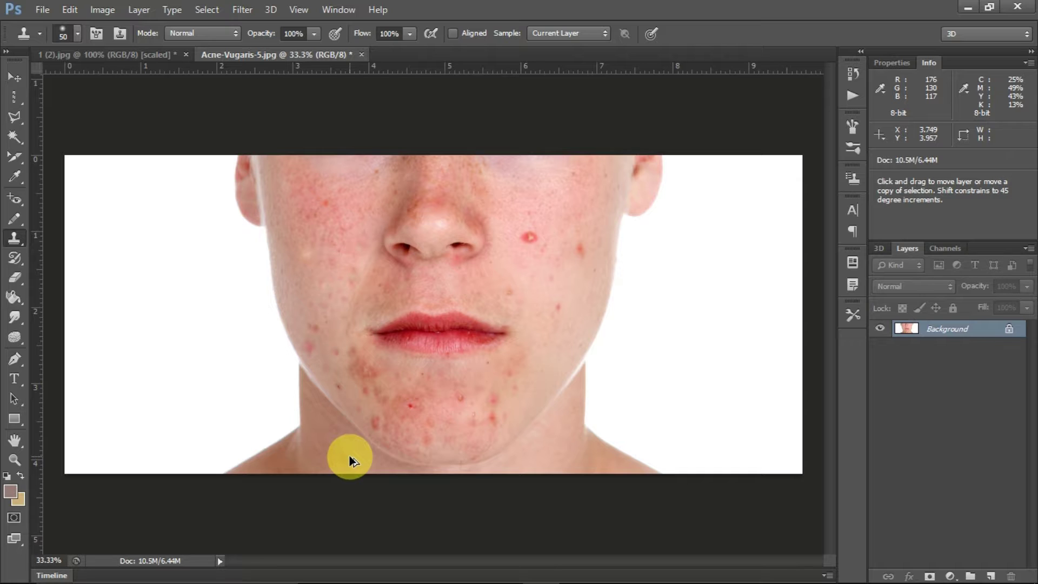
key("ctrl+z")
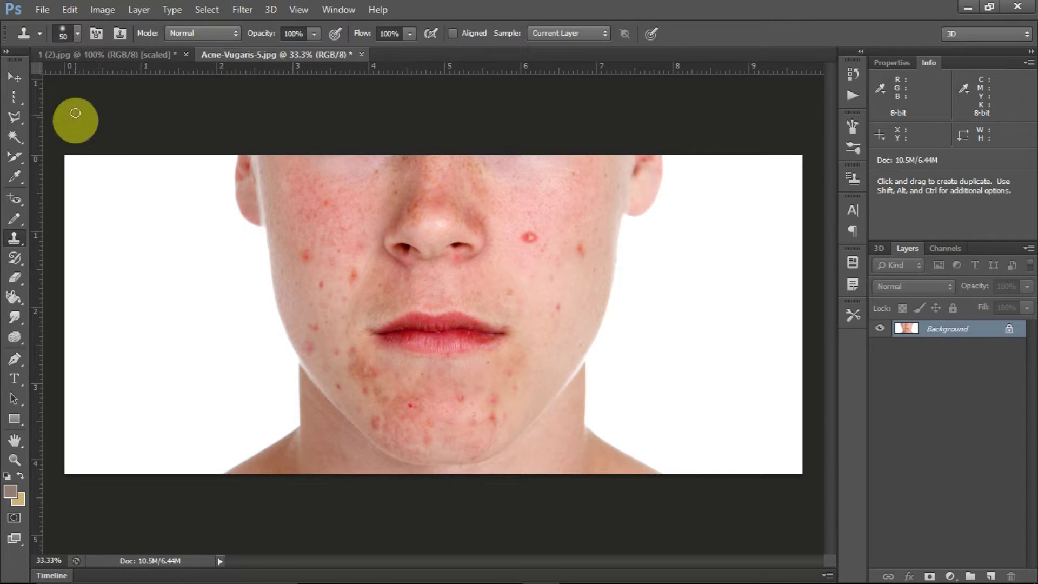
left_click(42, 9)
Open the field photo 127489216.jpg from the Photoshop related photos folder
left_click(81, 40)
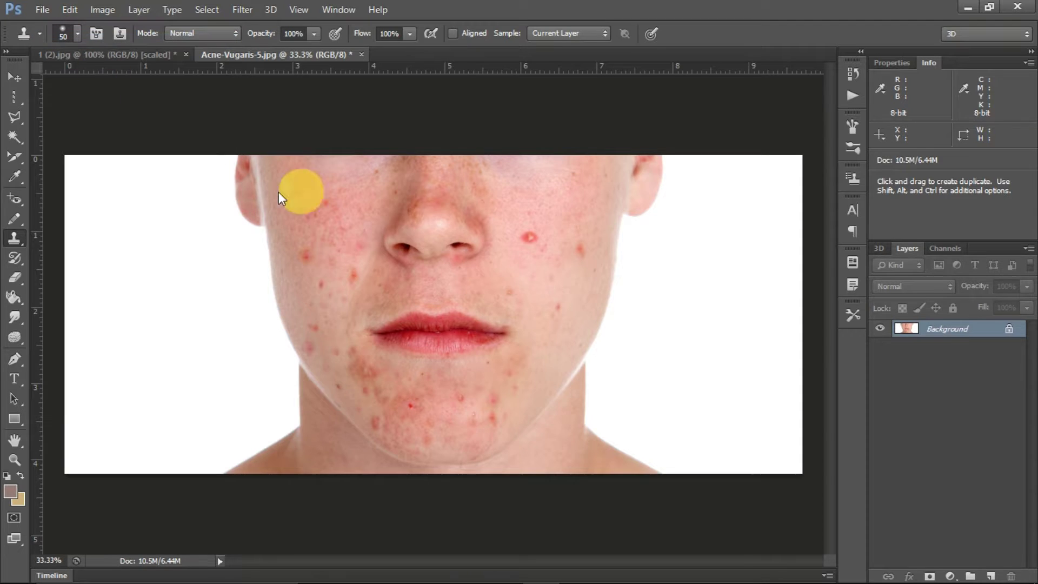
scroll(475, 278, "down", 2)
scroll(478, 283, "down", 3)
scroll(484, 293, "down", 3)
scroll(484, 294, "down", 2)
scroll(484, 295, "down", 2)
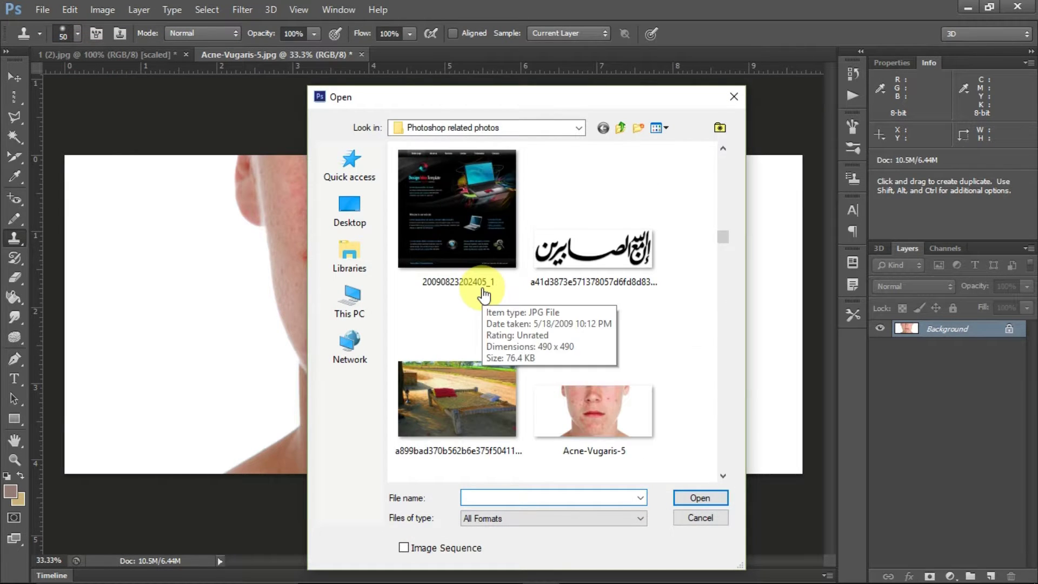
scroll(484, 296, "down", 2)
scroll(484, 295, "down", 2)
scroll(481, 292, "down", 2)
left_click(572, 352)
double_click(571, 353)
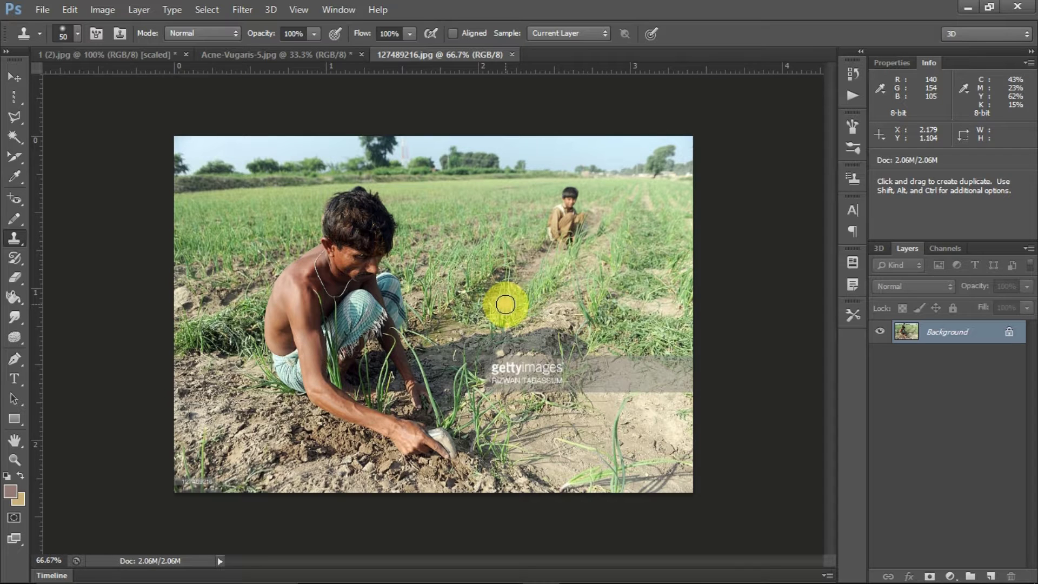
Set the clone brush to about 82% hardness and 250 px size
left_click(78, 34)
left_click_drag(131, 114, 155, 115)
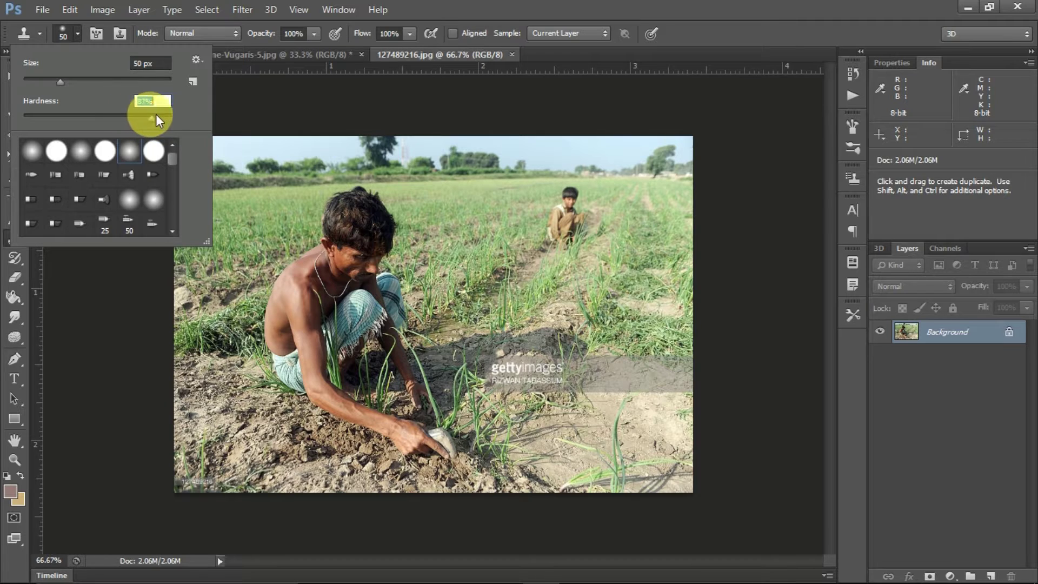
left_click(502, 10)
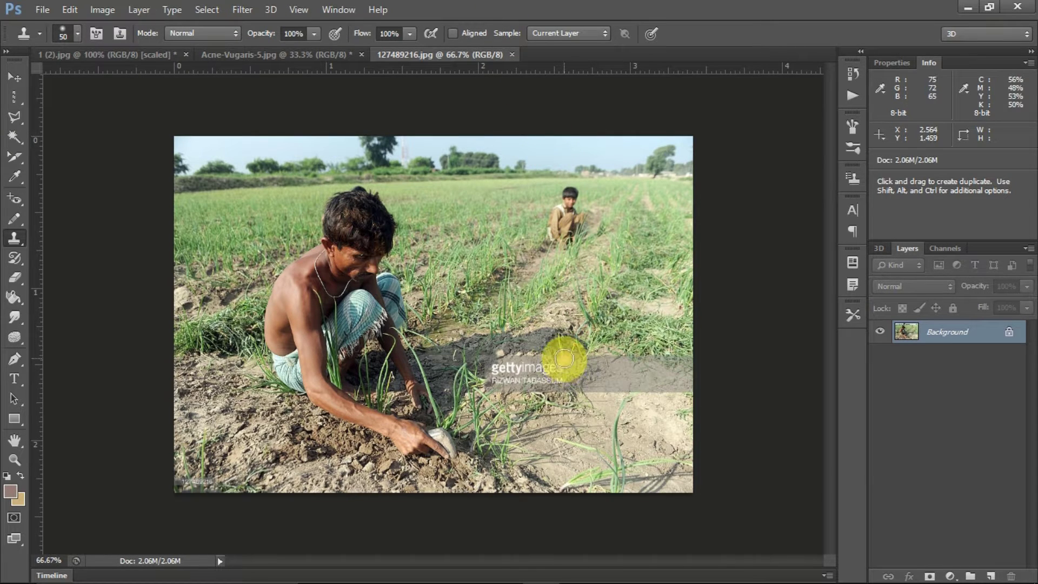
key("bracketright")
key("bracketright")
key("bracketright")
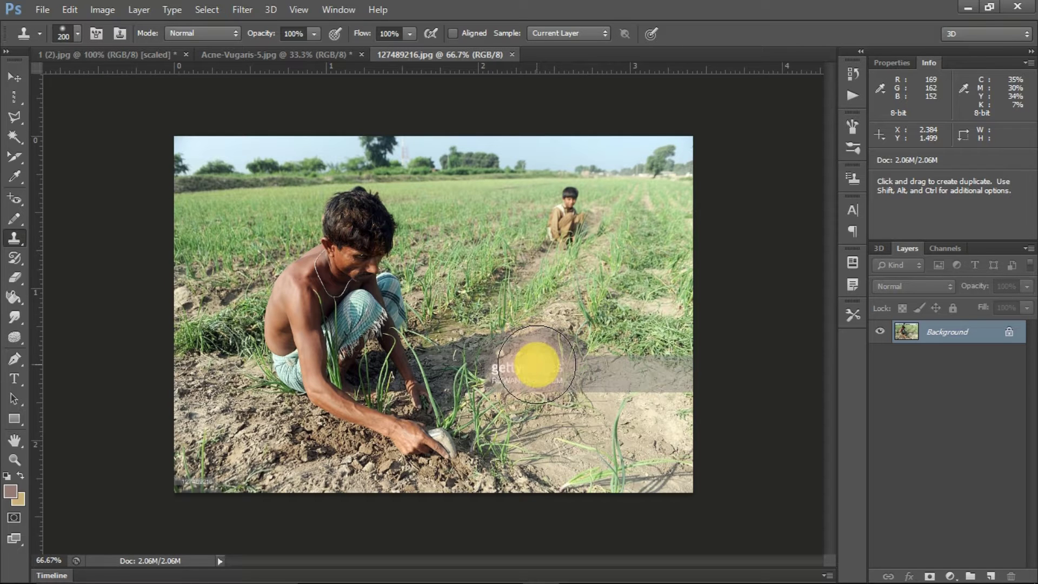
Clone field grass over the gettyimages watermark text and grey box
mouse_move(536, 364)
left_mouse_down()
mouse_move(581, 277)
mouse_move(562, 311)
left_mouse_up()
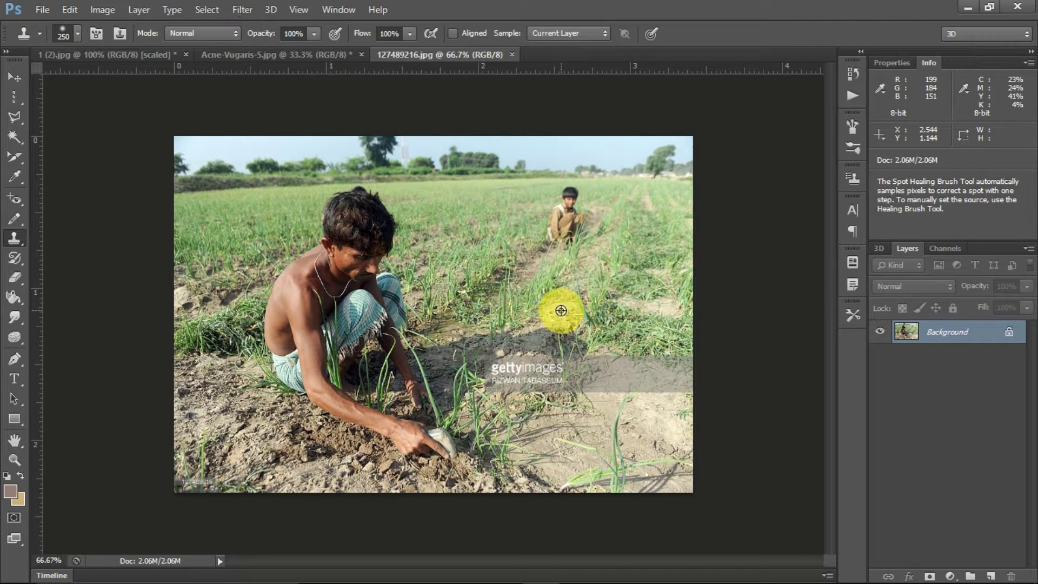
left_click_drag(522, 375, 523, 372)
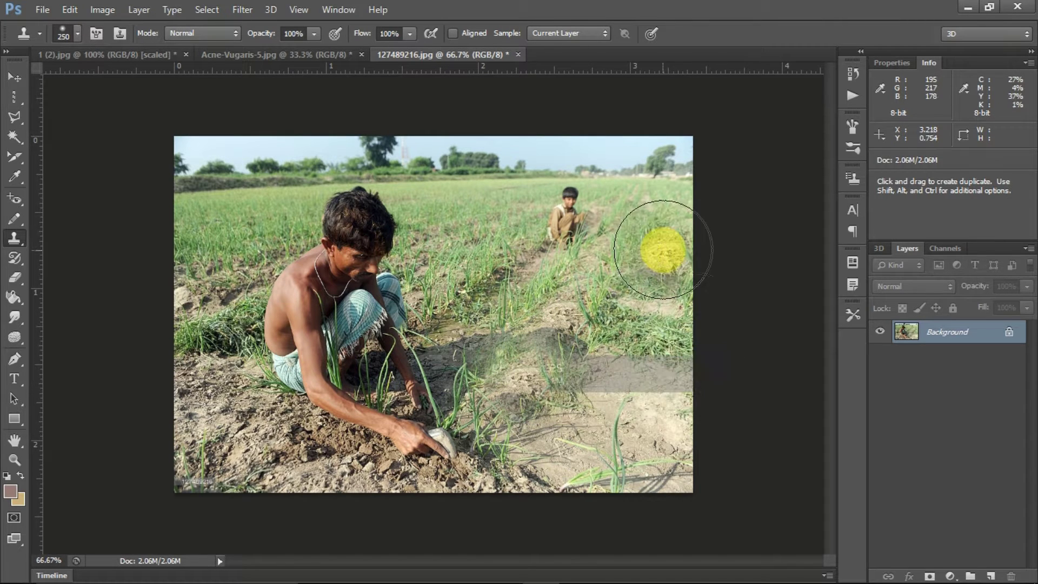
left_click_drag(662, 249, 579, 372)
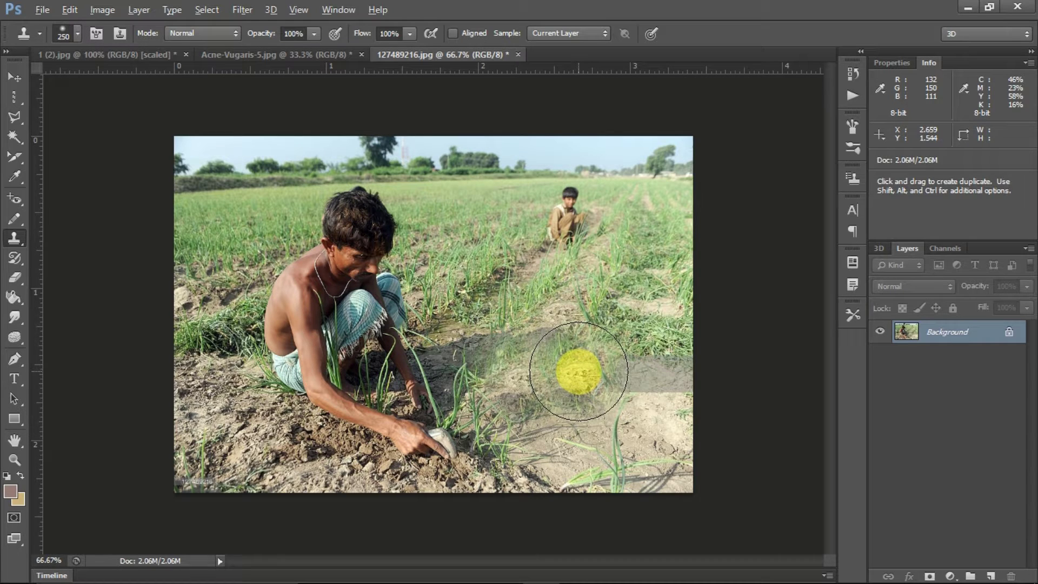
left_click_drag(579, 372, 621, 414)
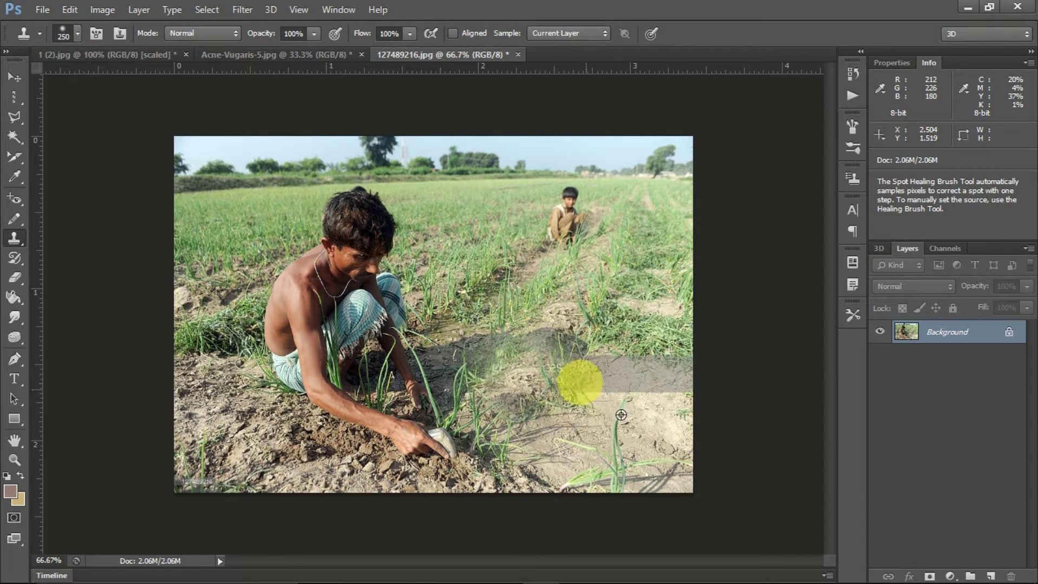
left_click(640, 431)
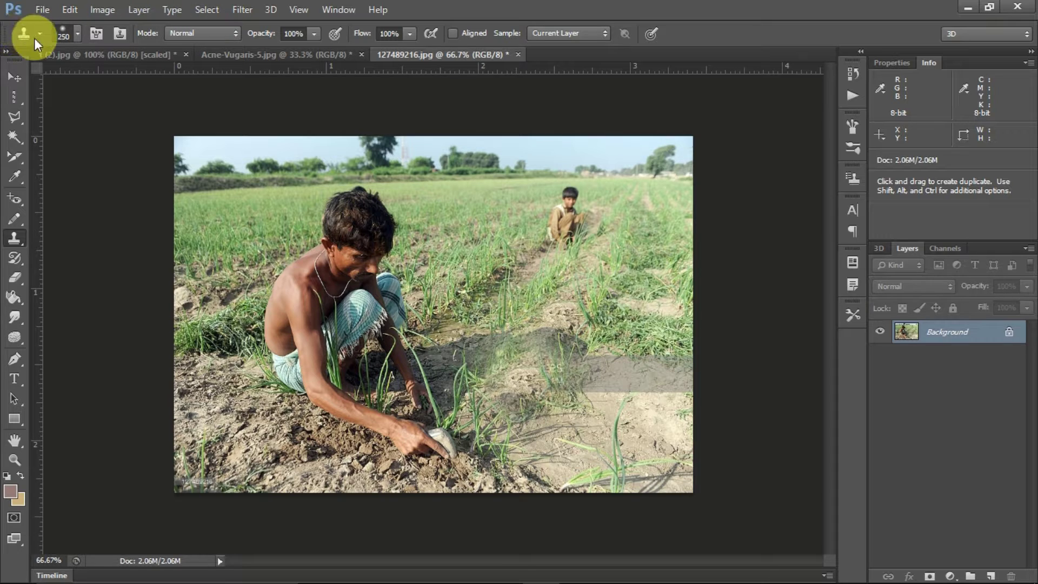
Raise brush hardness to 100% and clone grass over the grey watermark box
left_click(73, 37)
left_click_drag(25, 116, 212, 115)
left_click(396, 4)
left_click_drag(573, 251, 535, 394)
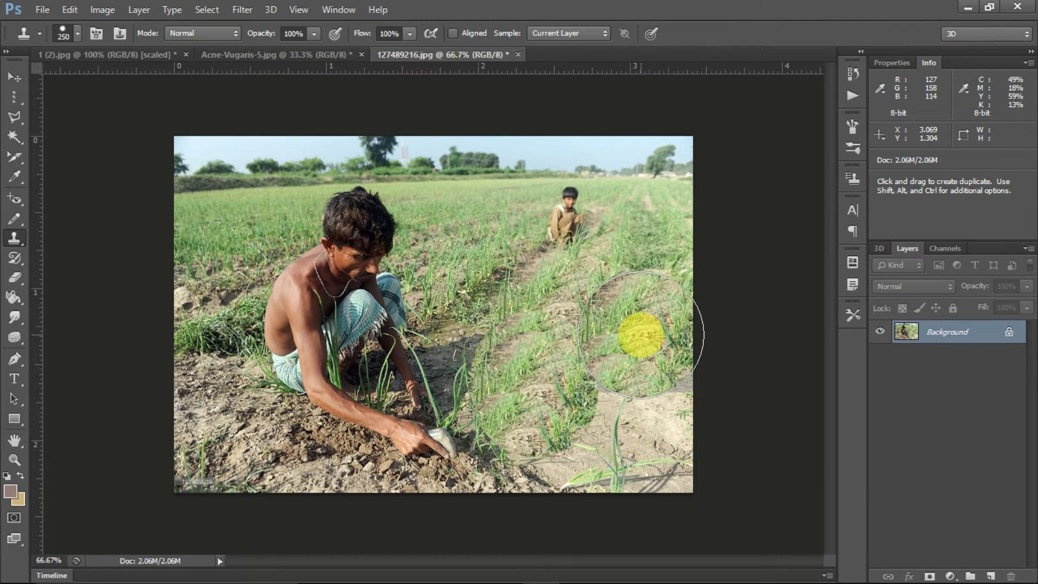
Try cloning grass over the seated child with a 125 px brush, undoing each attempt
left_click_drag(530, 236, 580, 273)
key("ctrl+z")
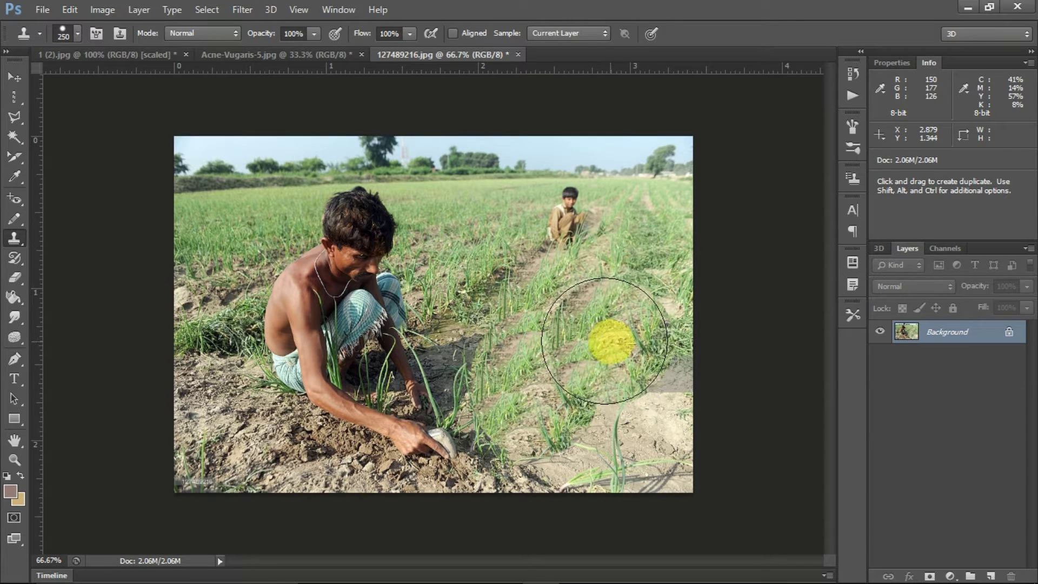
key("bracketleft")
key("bracketleft")
key("bracketleft")
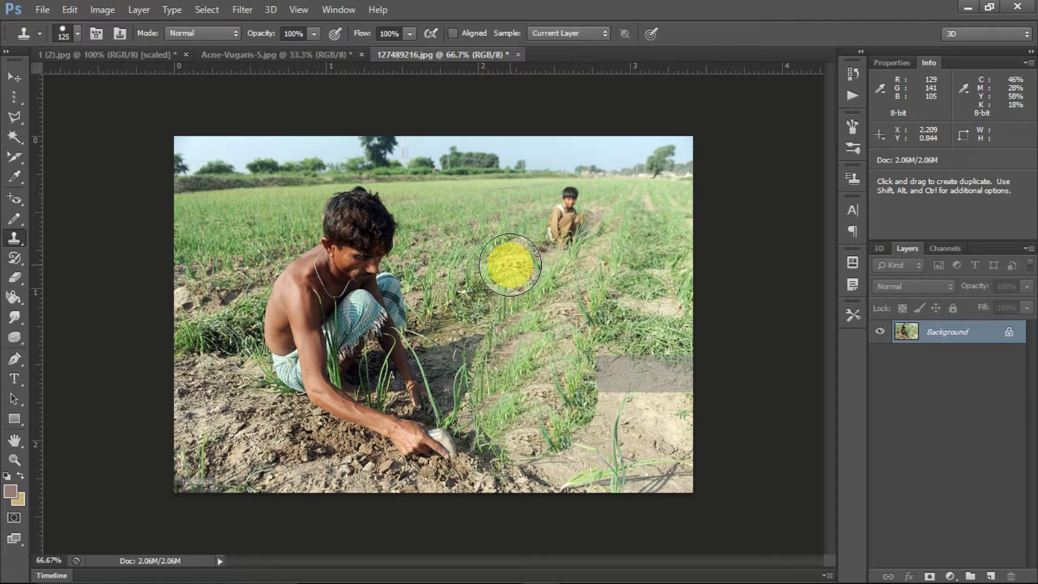
left_click(509, 263, "alt")
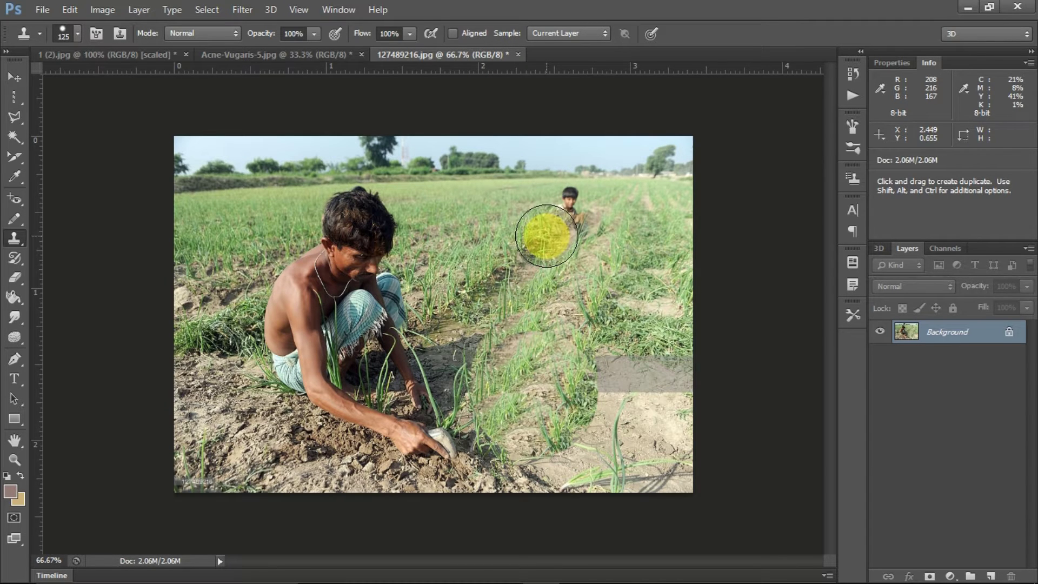
left_click(546, 236)
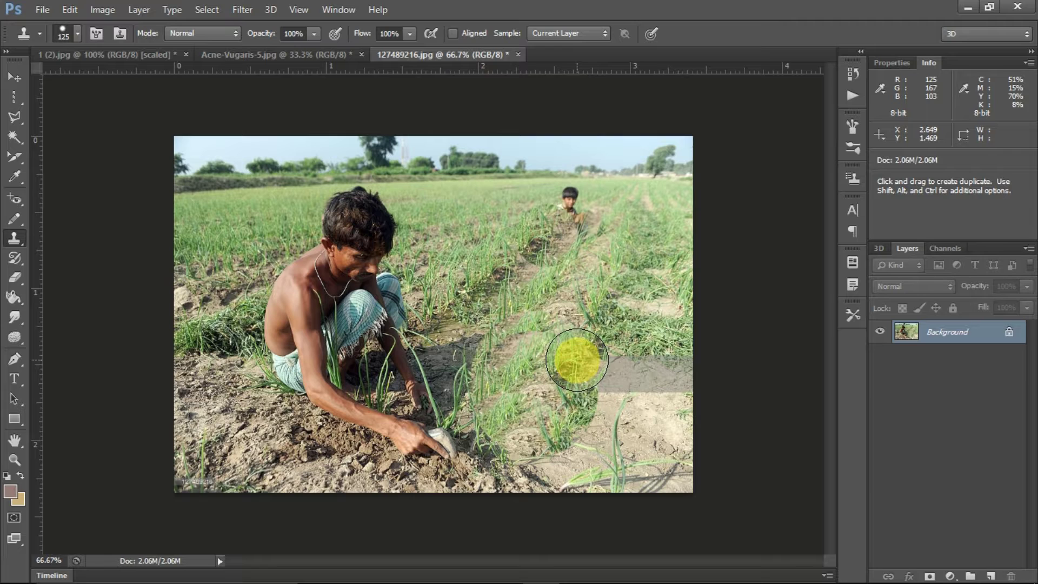
key("ctrl+z")
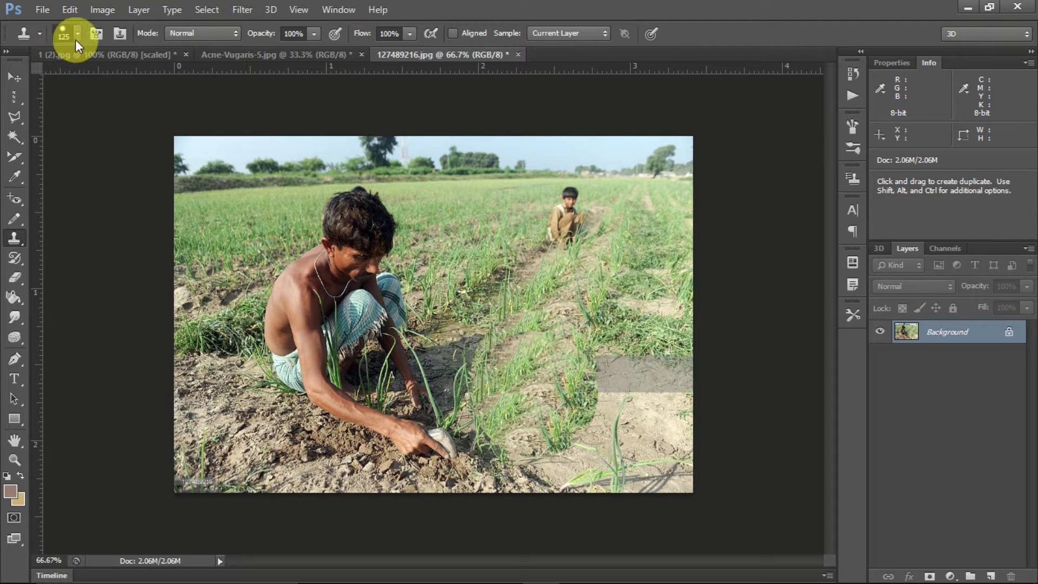
Choose the 60 px textured brush preset for the Clone Stamp
left_click(77, 34)
scroll(102, 173, "down", 5)
scroll(102, 184, "down", 3)
scroll(102, 183, "down", 3)
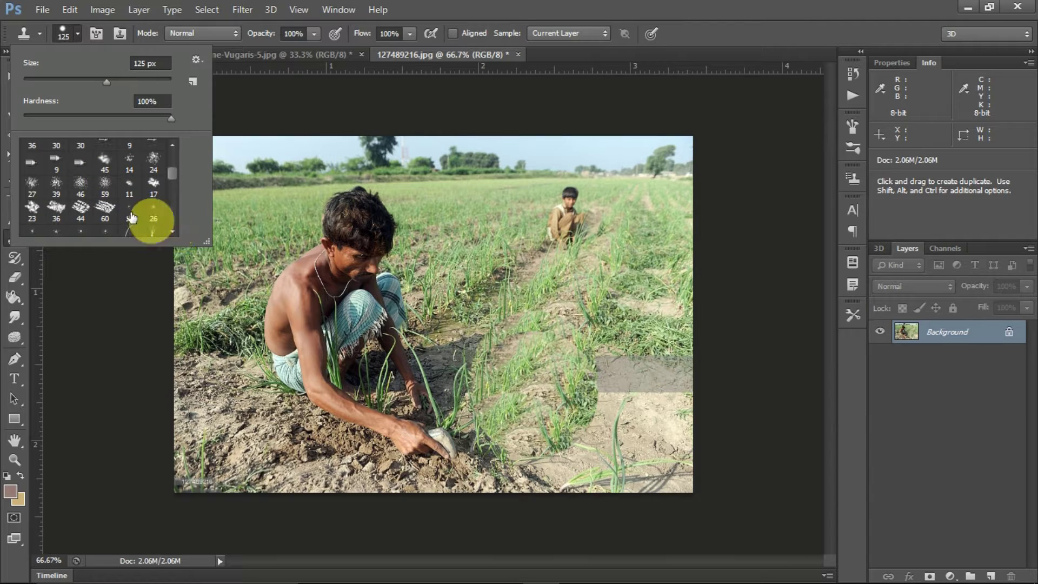
left_click(104, 208)
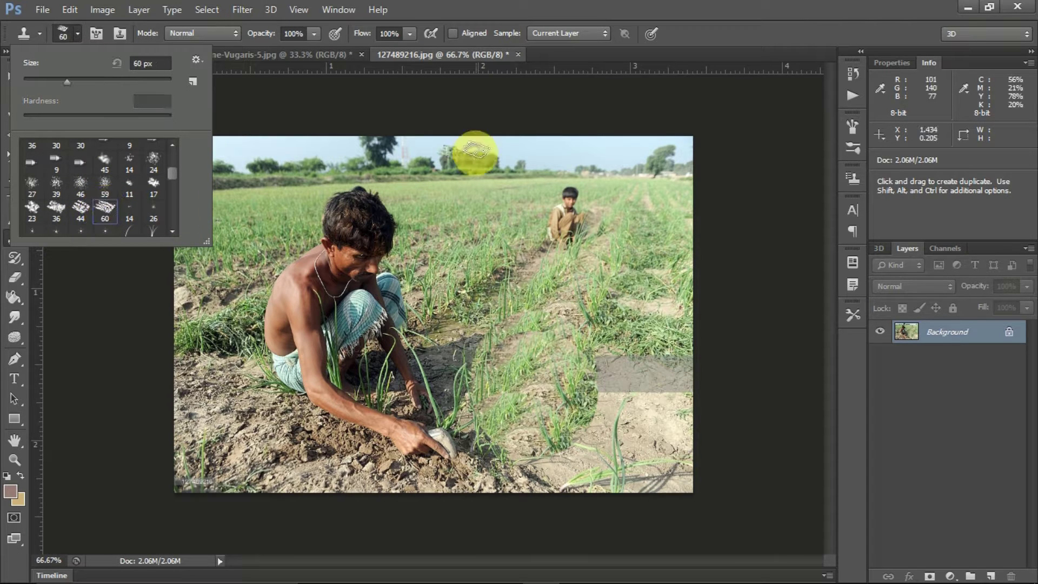
key("Return")
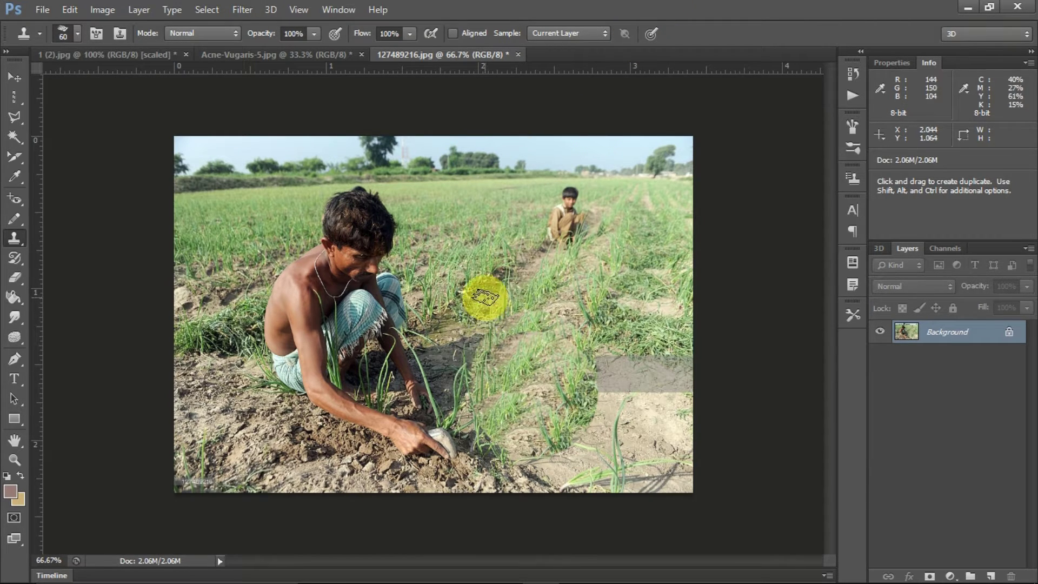
Enlarge the brush to 250, sample grass and paint out the distant boy, then shrink to 80 px
key("bracketright")
key("bracketright")
key("bracketright")
left_click(39, 34)
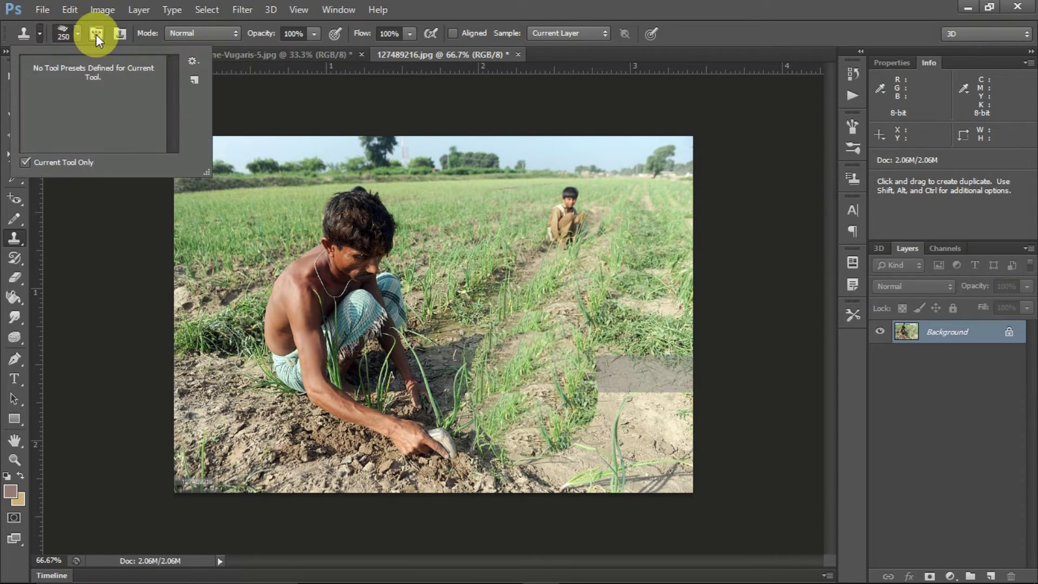
left_click(79, 35)
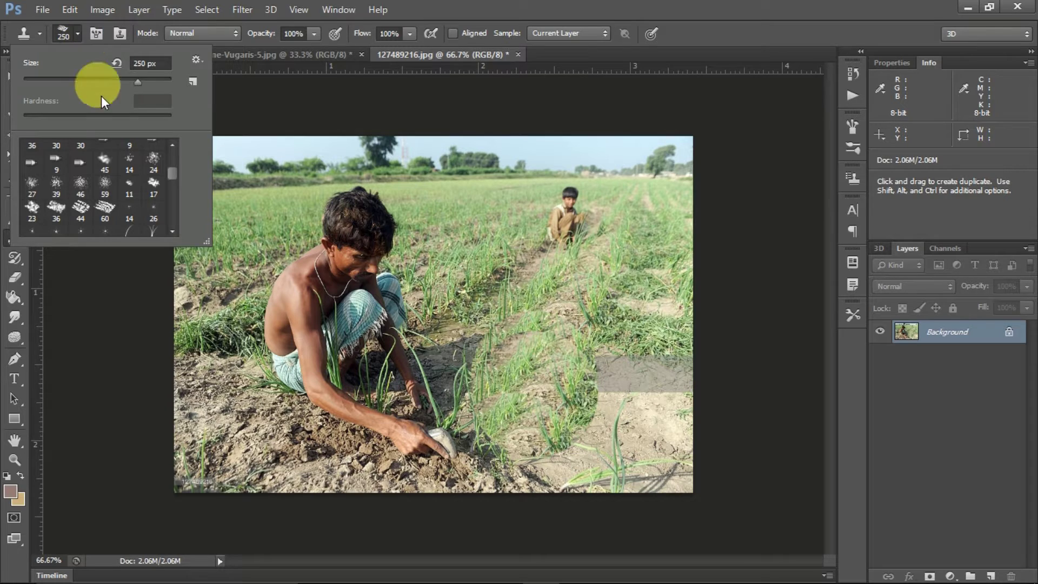
left_click(457, 8)
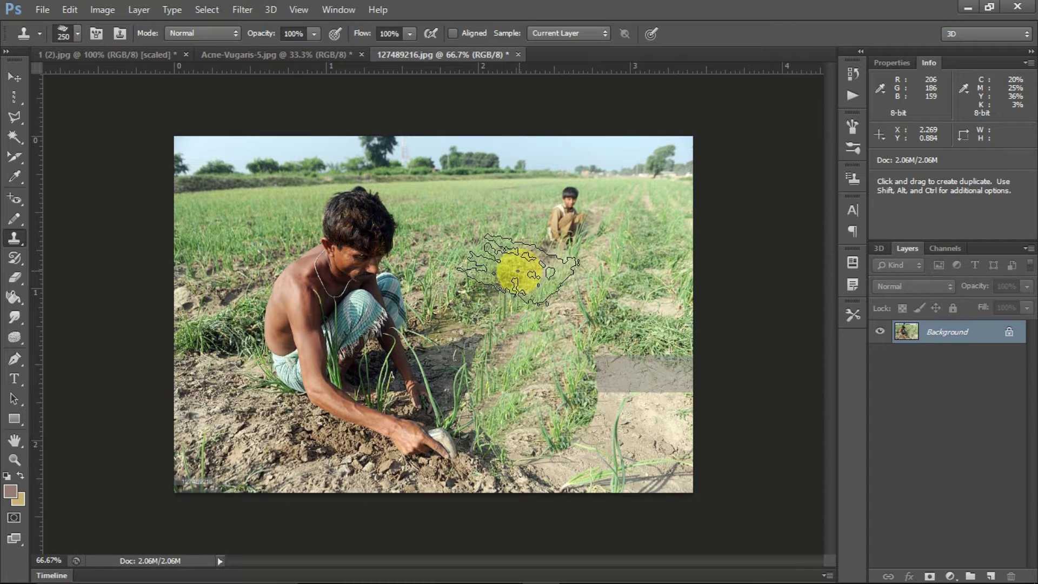
left_click(518, 270, "alt")
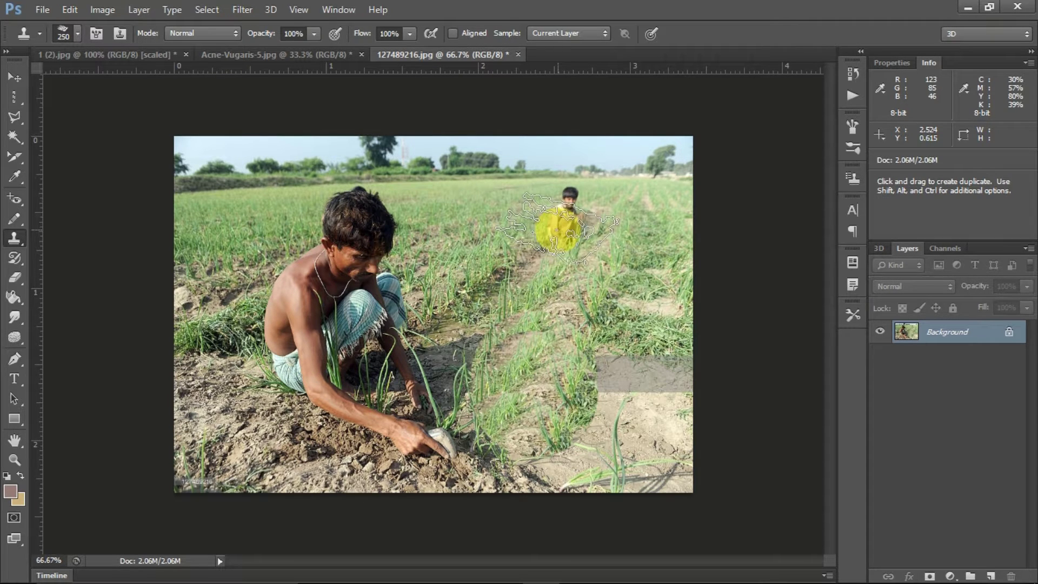
mouse_move(567, 213)
left_mouse_down()
mouse_move(554, 211)
mouse_move(557, 197)
left_mouse_up()
key("bracketleft")
key("bracketleft")
key("bracketleft")
key("bracketleft")
key("bracketleft")
key("bracketleft")
key("bracketleft")
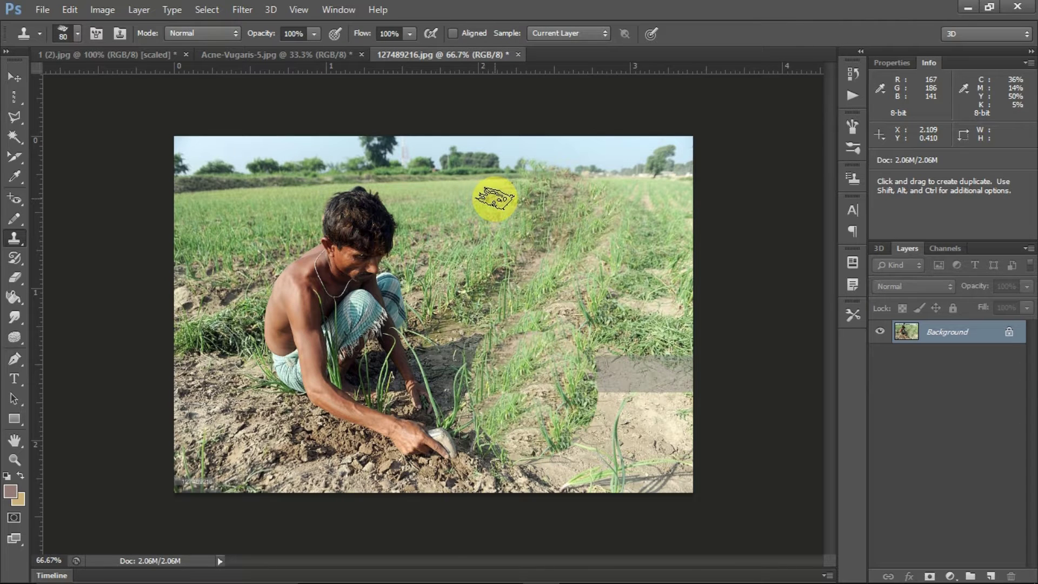
Sample a new clone source in the field, then undo the last clone stroke
left_click(494, 199, "alt")
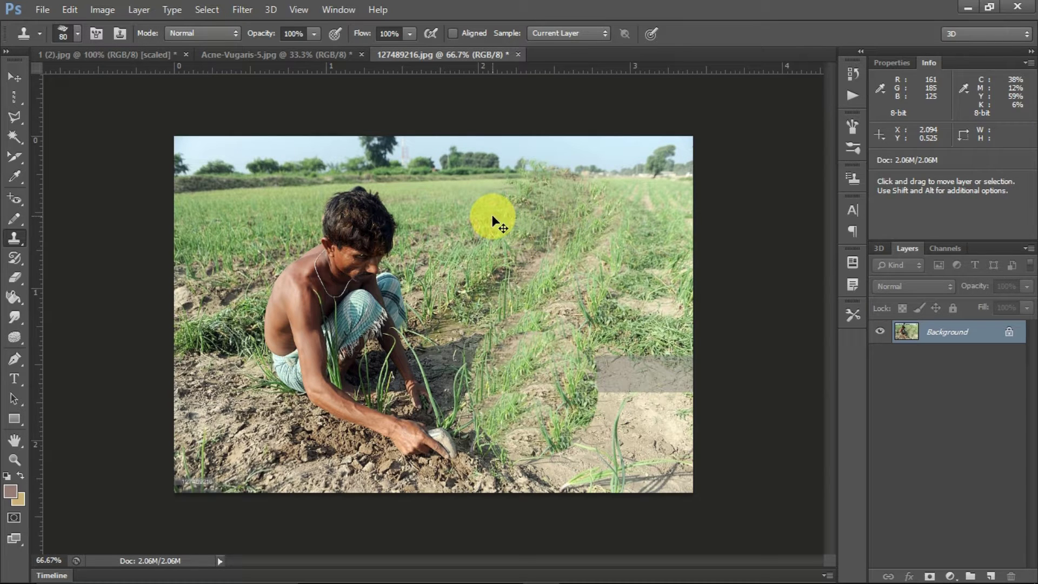
key("ctrl+z")
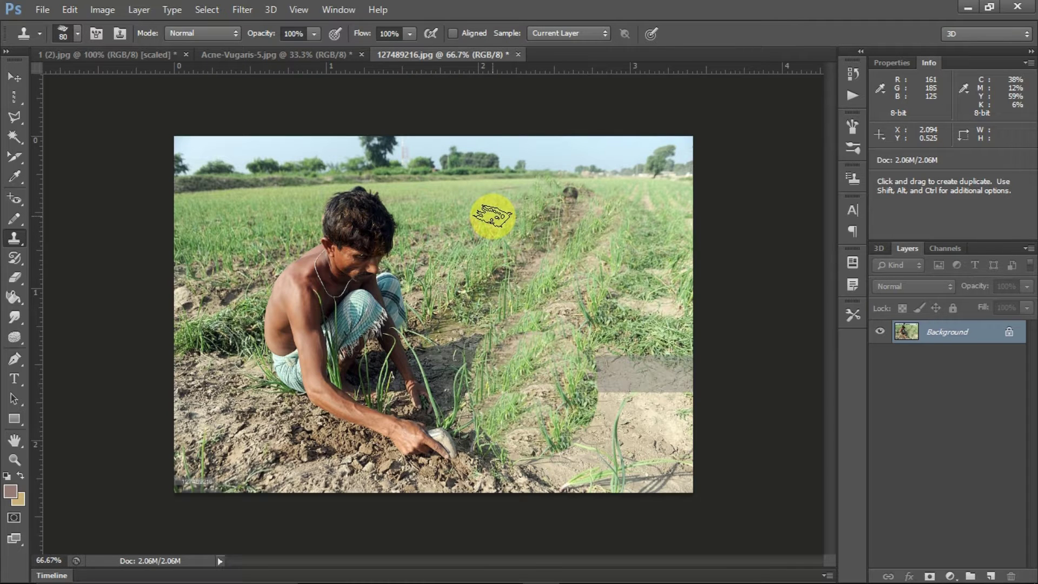
Open 38794347-restaurant-wallpapers.jpg, choosing to discard its embedded colour profile
left_click(46, 10)
left_click(89, 38)
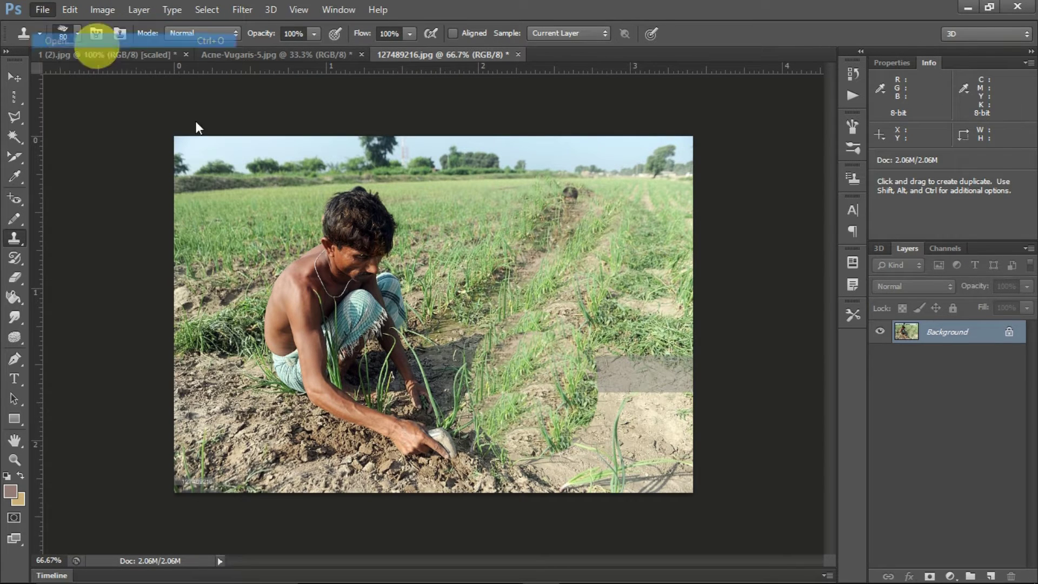
scroll(512, 327, "down", 2)
scroll(512, 327, "down", 2)
scroll(513, 327, "down", 2)
scroll(513, 330, "down", 2)
scroll(511, 330, "down", 2)
scroll(516, 329, "down", 2)
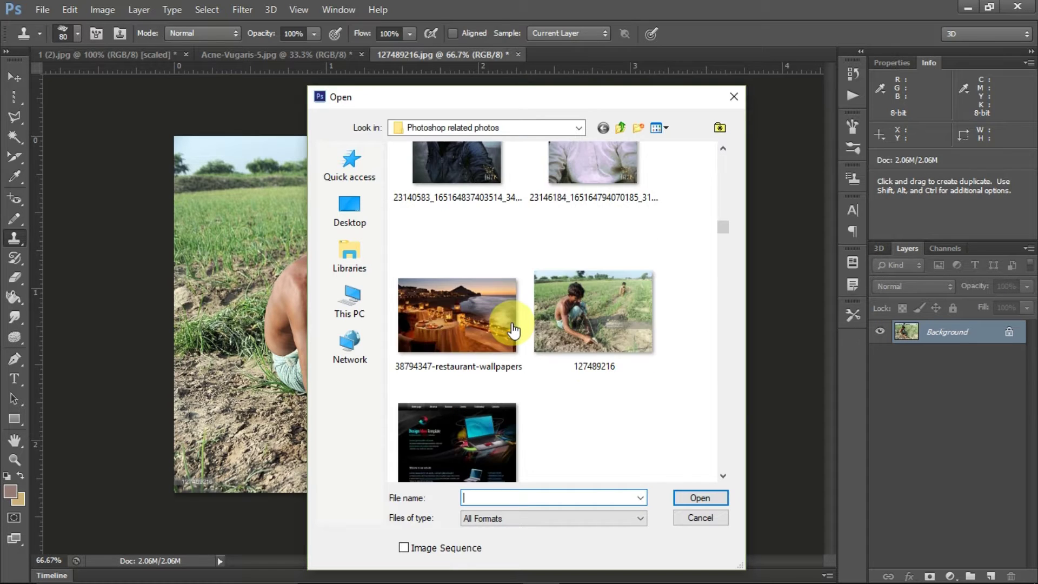
double_click(467, 335)
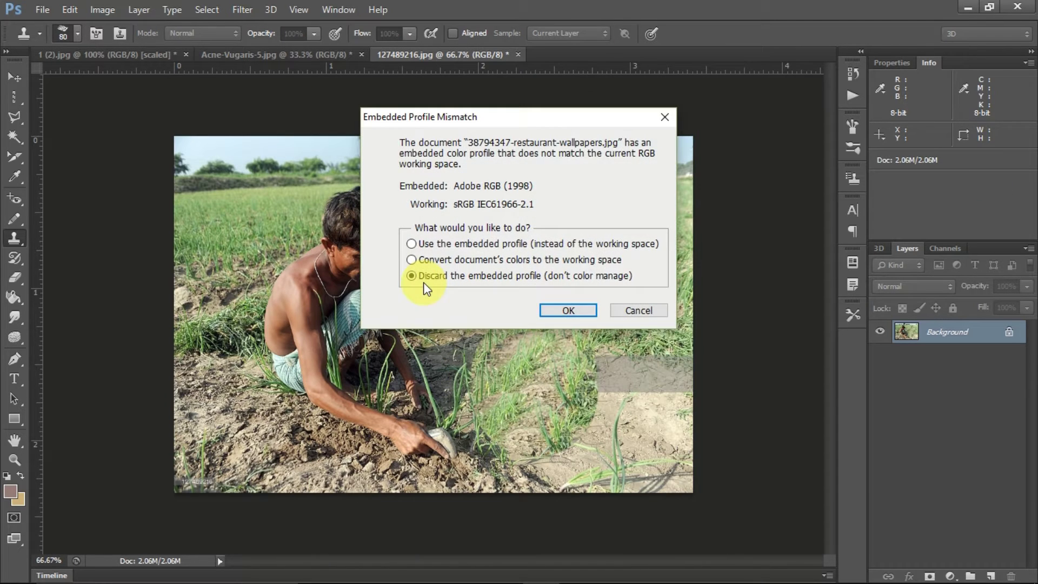
left_click(565, 311)
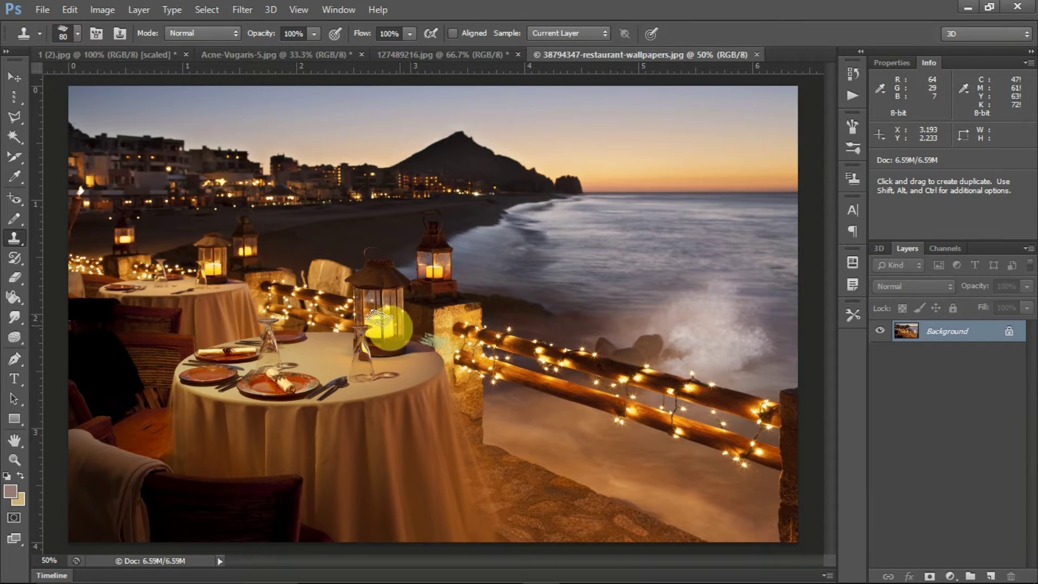
Switch the Clone Stamp to a hard round brush and enlarge it to 250 px
left_click(78, 33)
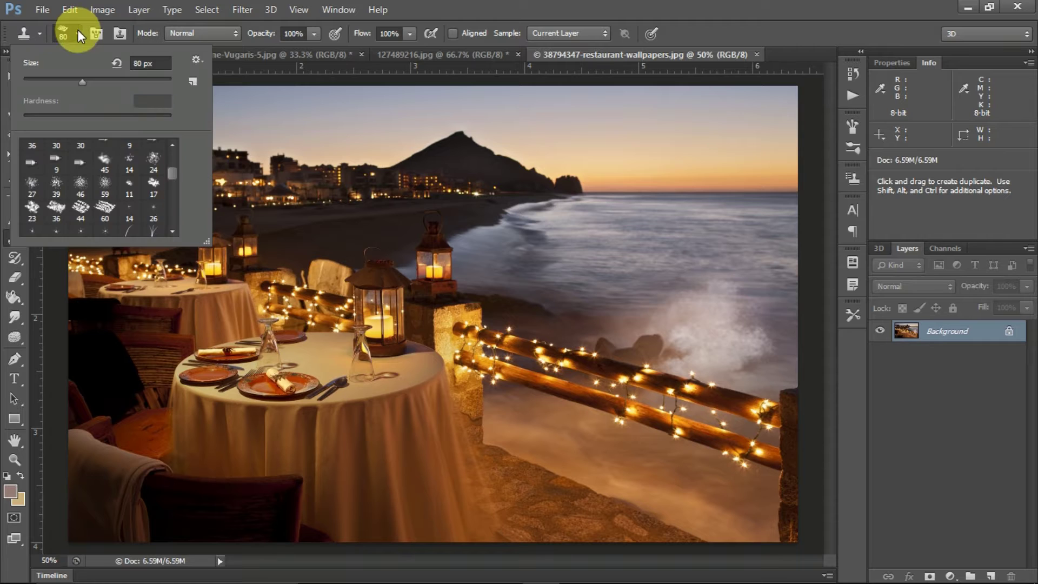
scroll(116, 157, "up", 5)
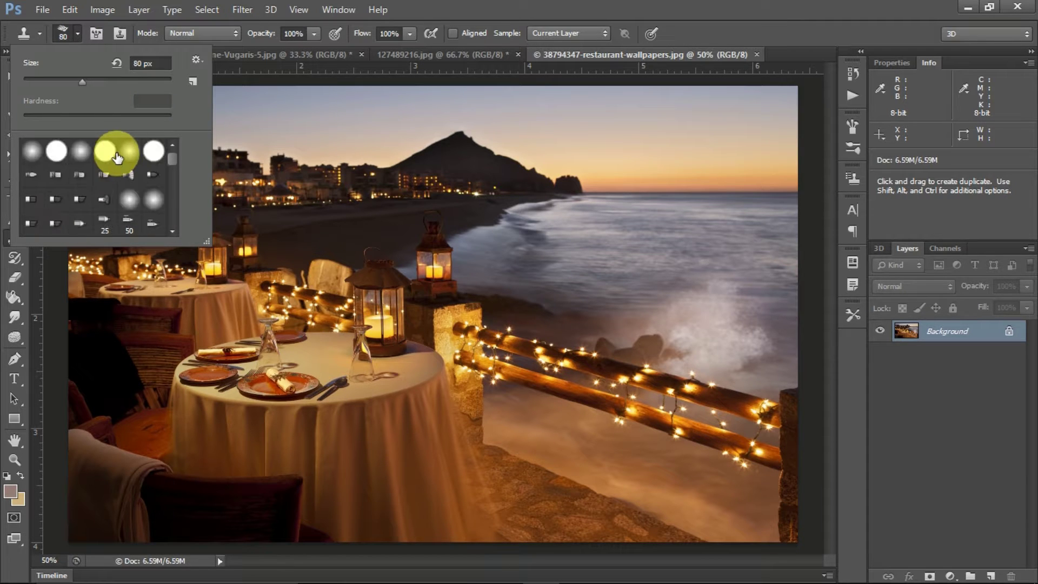
left_click(56, 150)
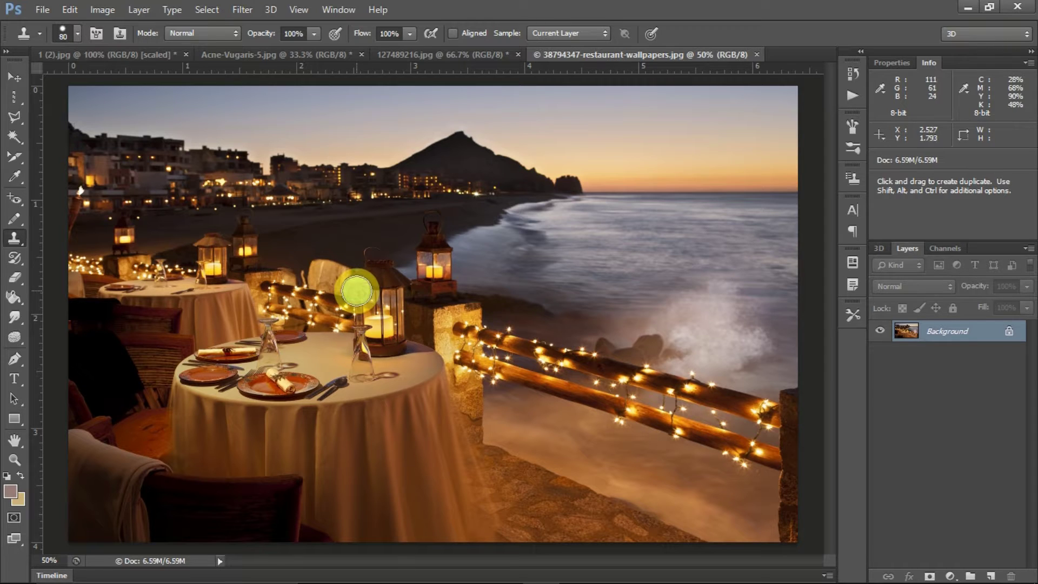
left_click(77, 33)
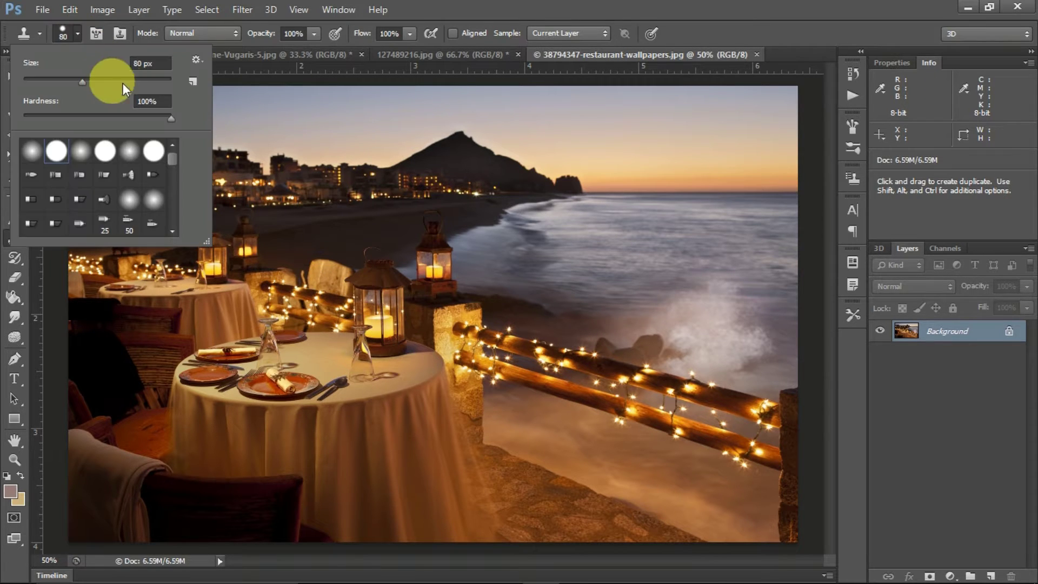
left_click(479, 11)
key("bracketright")
key("bracketright")
key("bracketright")
left_click(338, 397)
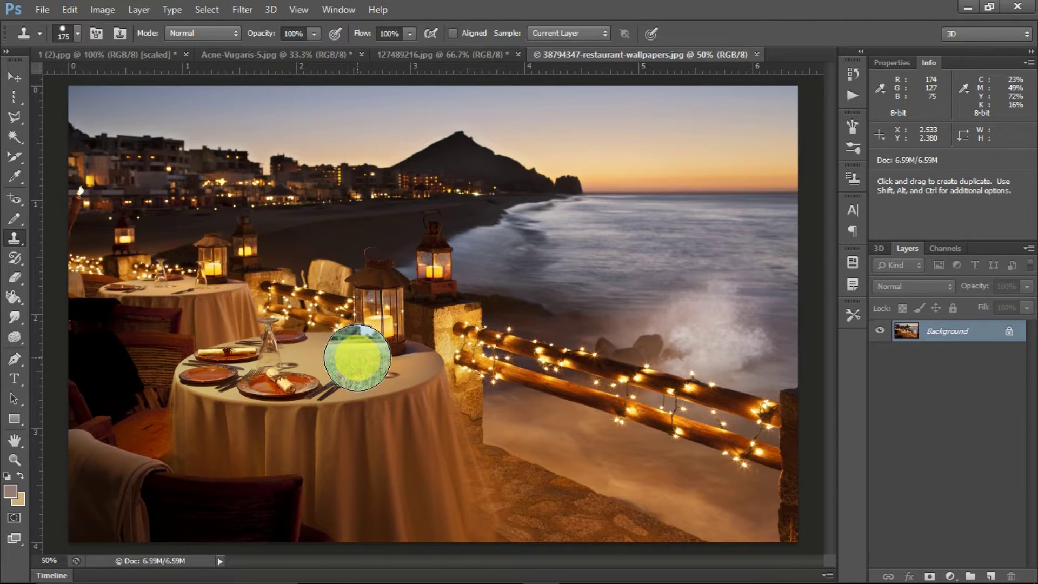
key("bracketright")
key("bracketright")
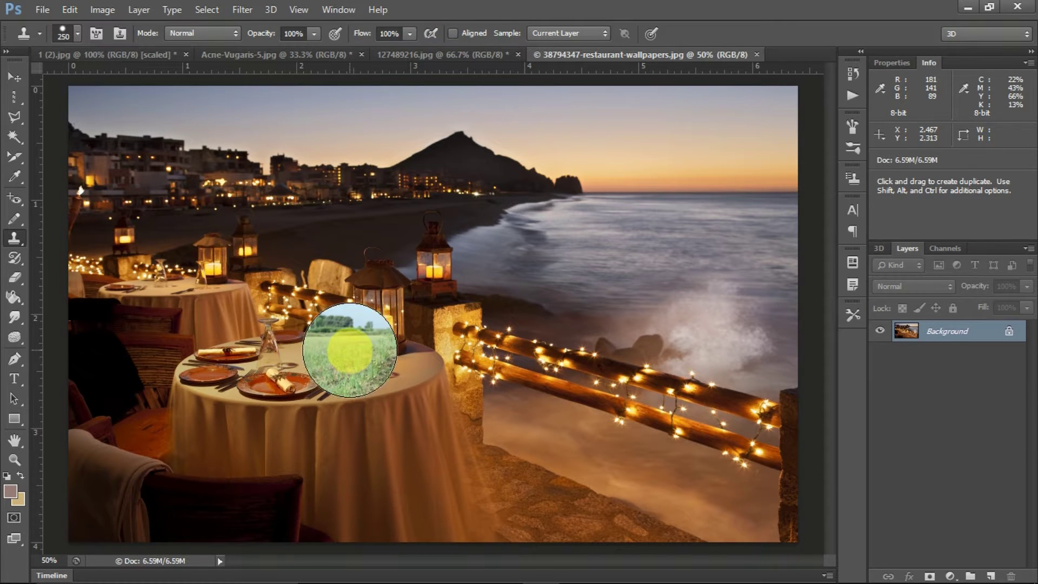
Sample the table's wine glass, test-stamp two copies into the sky, then undo both
left_click(351, 356, "alt")
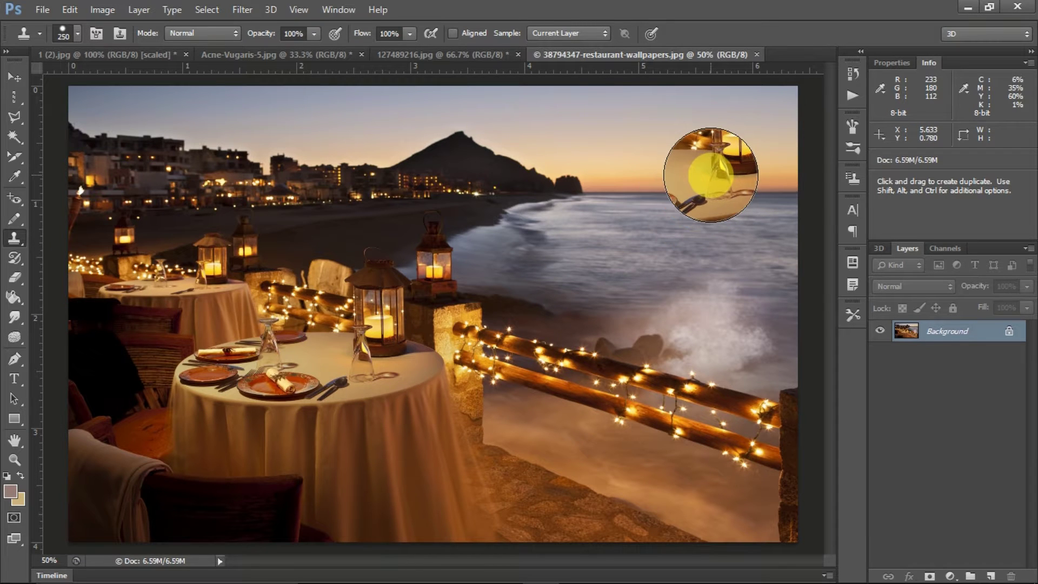
left_click(710, 174)
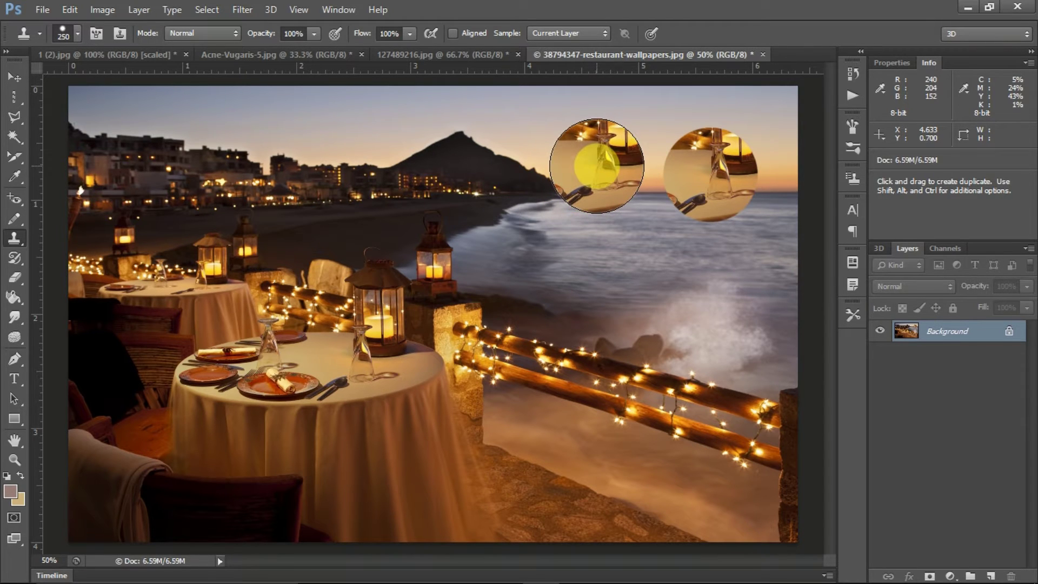
left_click(597, 166)
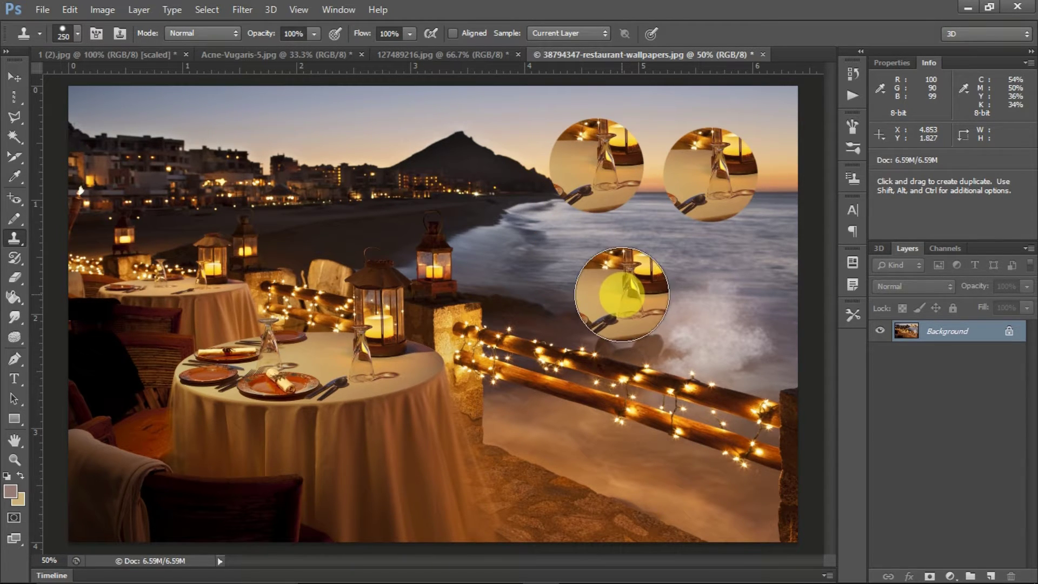
key("ctrl+alt+z")
key("ctrl+alt+z")
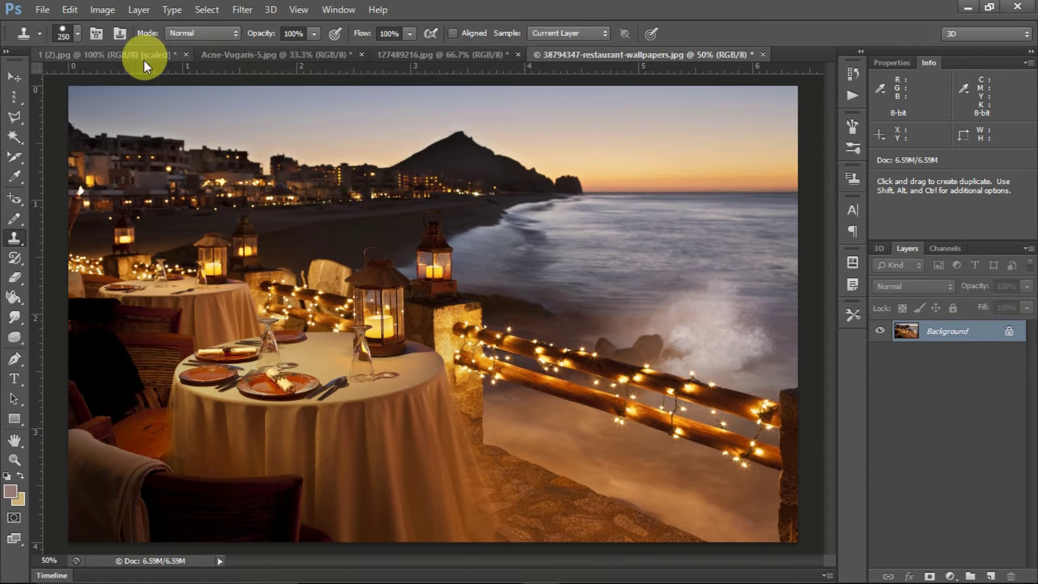
Try a soft round tip in the brush picker, then keep the hard round tip
left_click(81, 34)
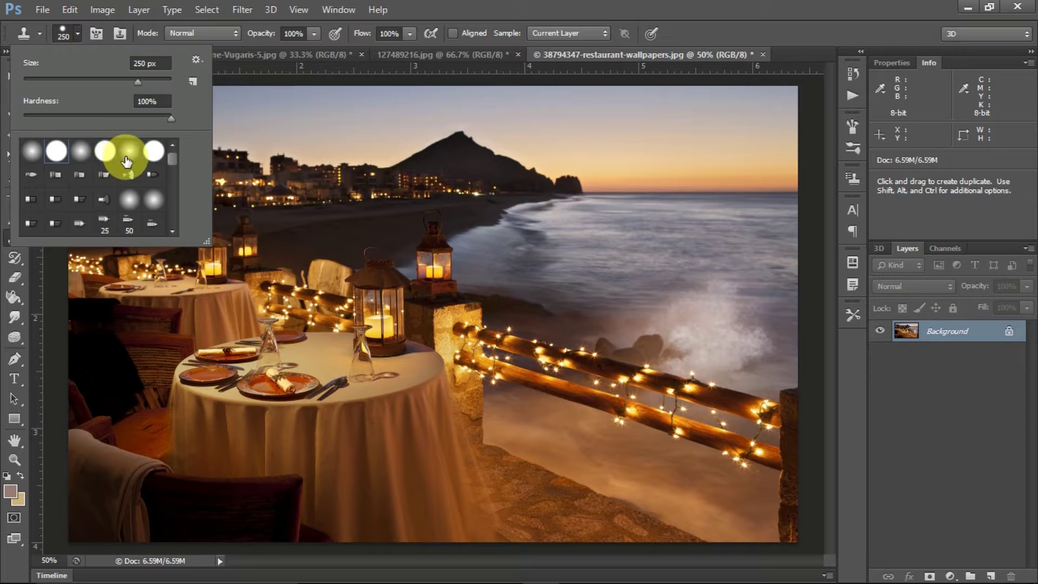
left_click(81, 150)
left_click(57, 151)
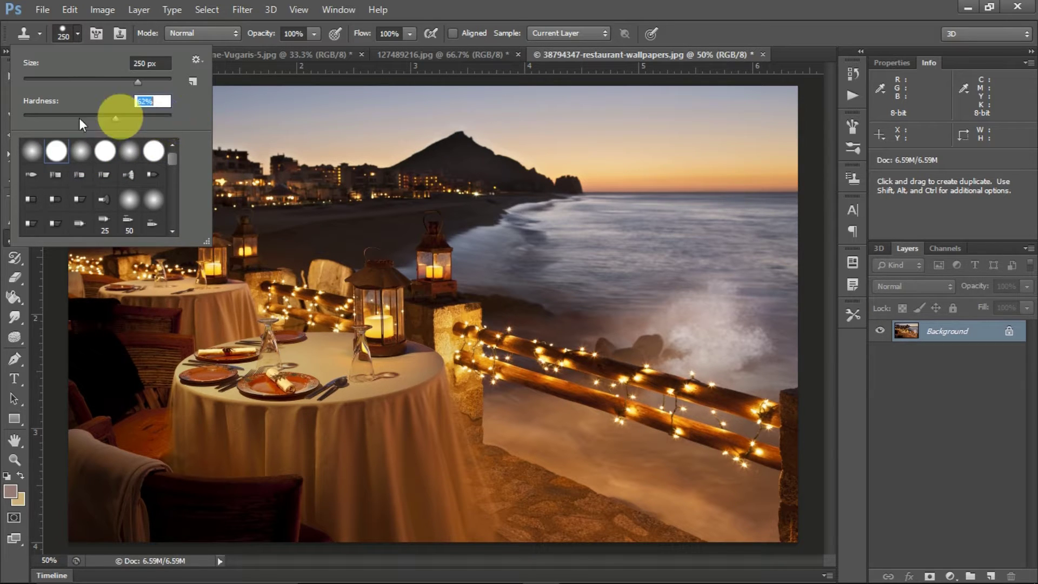
left_click(471, 8)
Sample the lantern and wine glass, then paint copies across the sky and sea
mouse_move(440, 329)
left_mouse_down()
mouse_move(356, 357)
mouse_move(356, 348)
left_mouse_up()
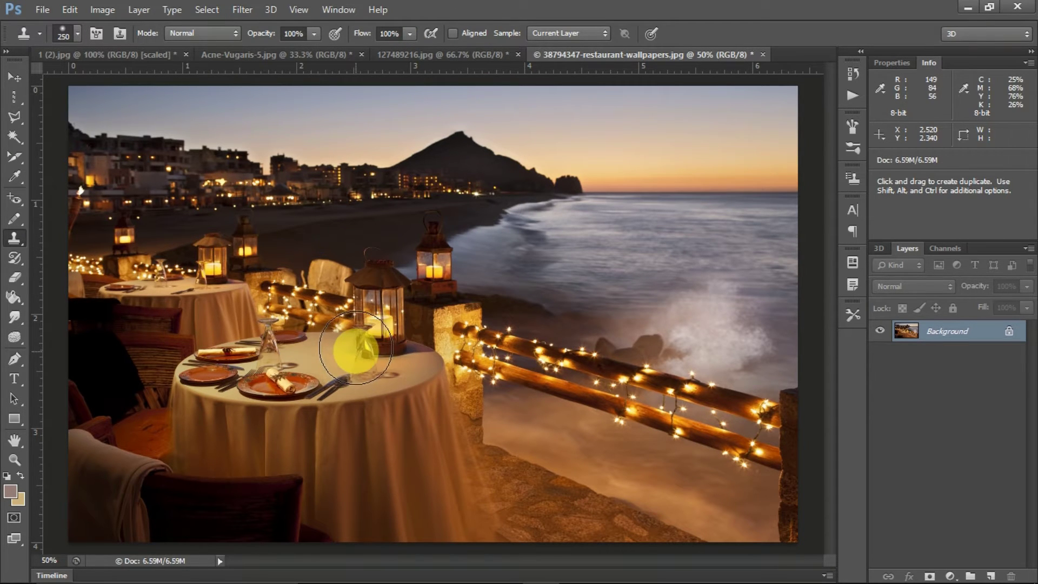
mouse_move(736, 174)
left_mouse_down()
mouse_move(705, 279)
mouse_move(764, 319)
mouse_move(695, 352)
mouse_move(614, 329)
mouse_move(568, 286)
left_mouse_up()
left_click(668, 201)
Undo all cloned lantern and glass strokes over sea and sky, then enable Aligned sampling
key("ctrl")
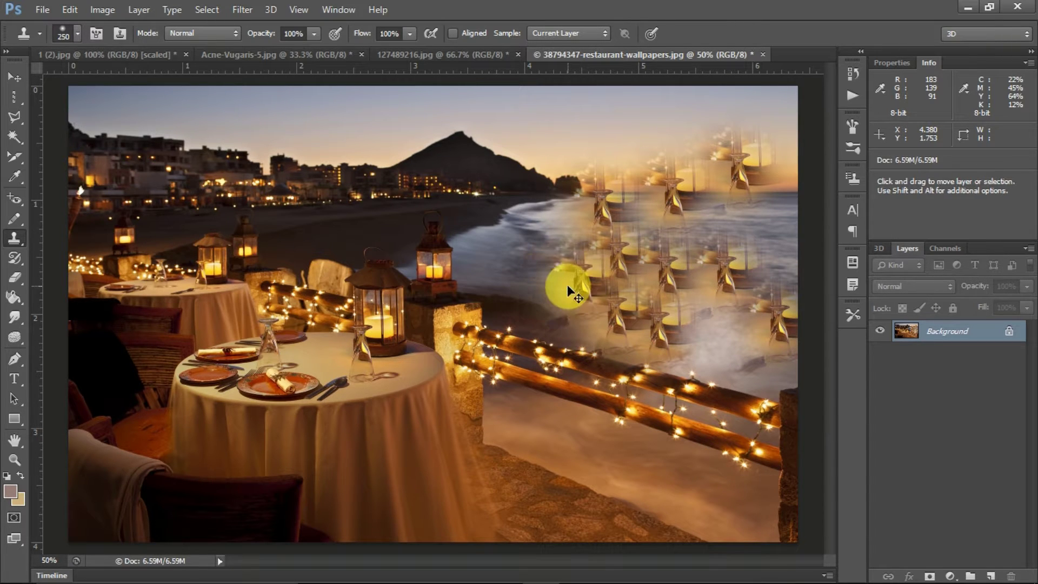
key("ctrl+alt+z")
key("ctrl+alt+z")
key("ctrl+alt+z")
key("ctrl+alt+z")
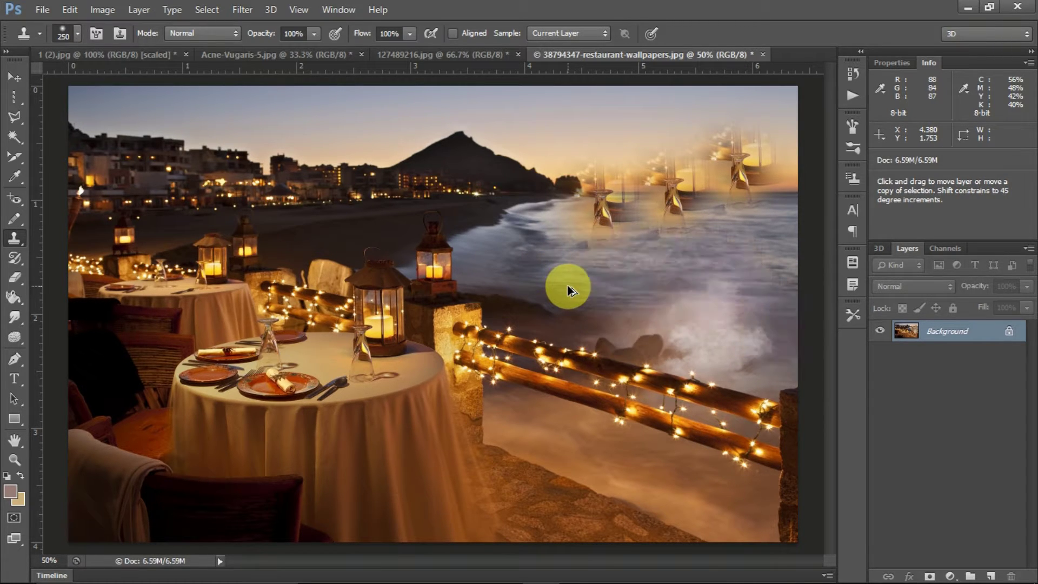
key("ctrl+alt+z")
key("ctrl+alt+z")
left_click(567, 284)
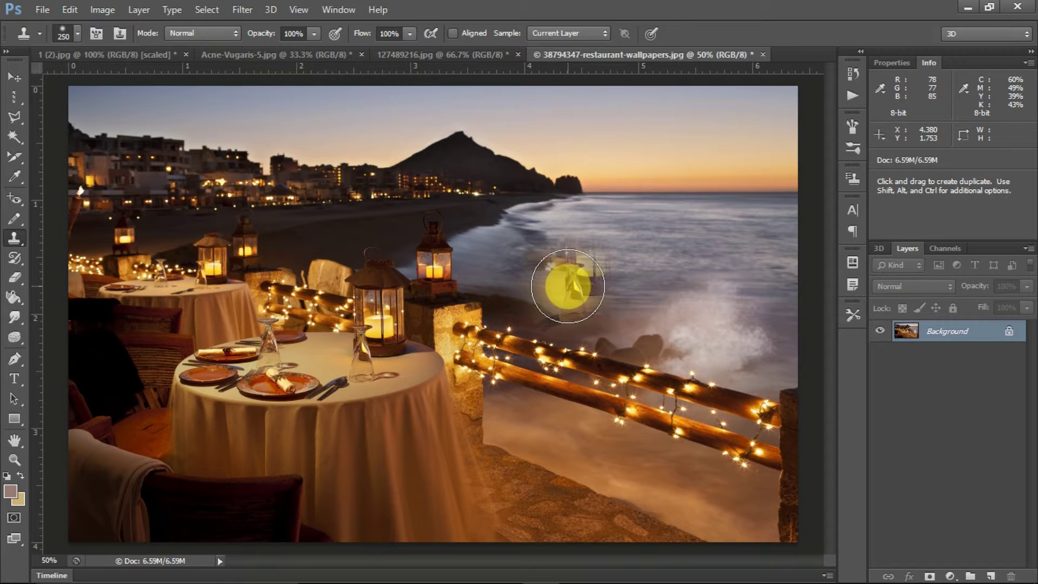
key("ctrl+alt+z")
left_click_drag(551, 176, 552, 92)
key("ctrl+alt+z")
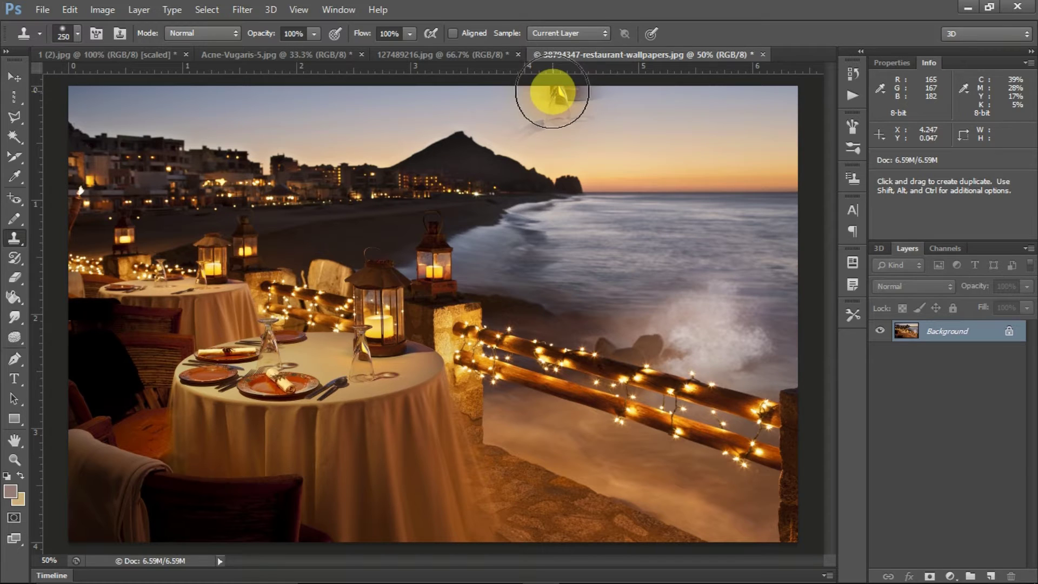
key("ctrl+alt+z")
left_click(454, 33)
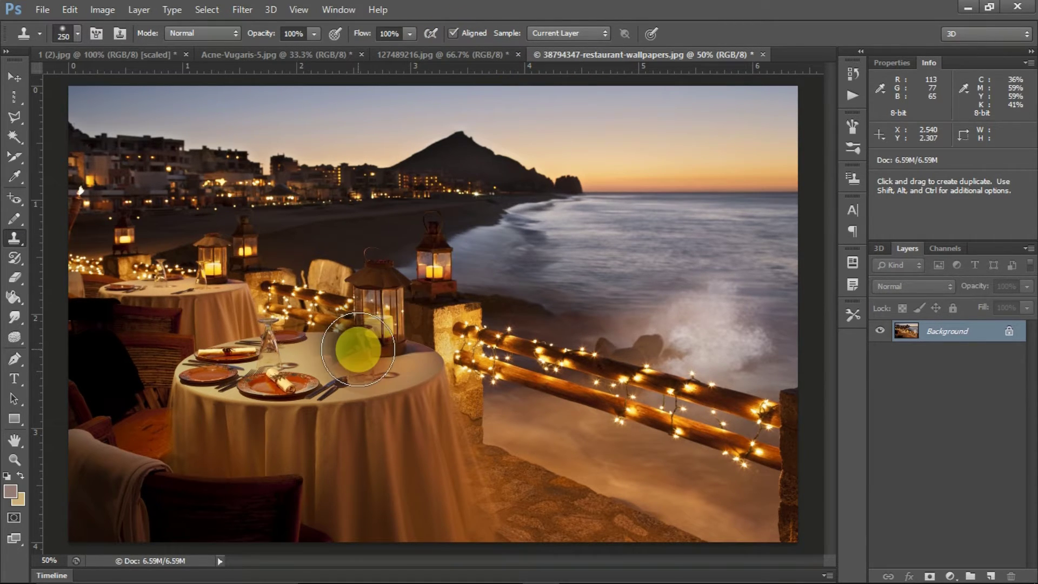
Paint an aligned copy of the front table into the sky, then switch Aligned off
left_click(358, 350)
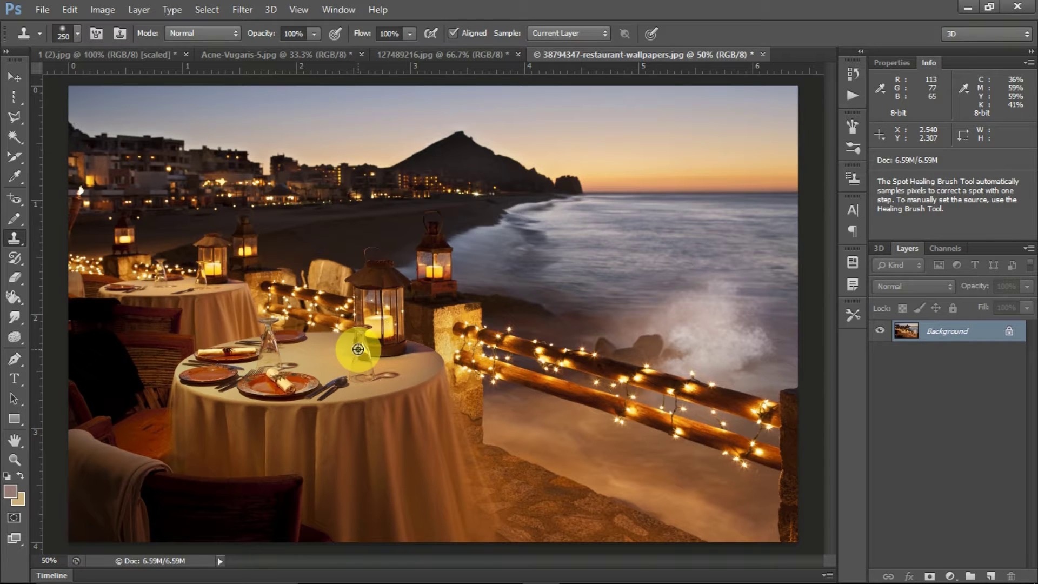
mouse_move(693, 159)
left_mouse_down()
mouse_move(632, 164)
mouse_move(596, 255)
mouse_move(579, 259)
mouse_move(690, 313)
mouse_move(717, 292)
mouse_move(695, 236)
mouse_move(790, 242)
mouse_move(641, 271)
mouse_move(652, 158)
mouse_move(770, 209)
mouse_move(771, 174)
mouse_move(762, 272)
mouse_move(656, 262)
mouse_move(667, 299)
mouse_move(685, 294)
mouse_move(737, 193)
mouse_move(688, 176)
mouse_move(748, 185)
mouse_move(669, 250)
mouse_move(560, 204)
mouse_move(633, 329)
mouse_move(551, 283)
mouse_move(532, 247)
mouse_move(579, 143)
mouse_move(601, 125)
mouse_move(405, 167)
mouse_move(386, 213)
mouse_move(301, 155)
mouse_move(417, 202)
mouse_move(730, 364)
mouse_move(796, 276)
mouse_move(672, 294)
mouse_move(563, 216)
mouse_move(562, 162)
mouse_move(429, 50)
left_mouse_up()
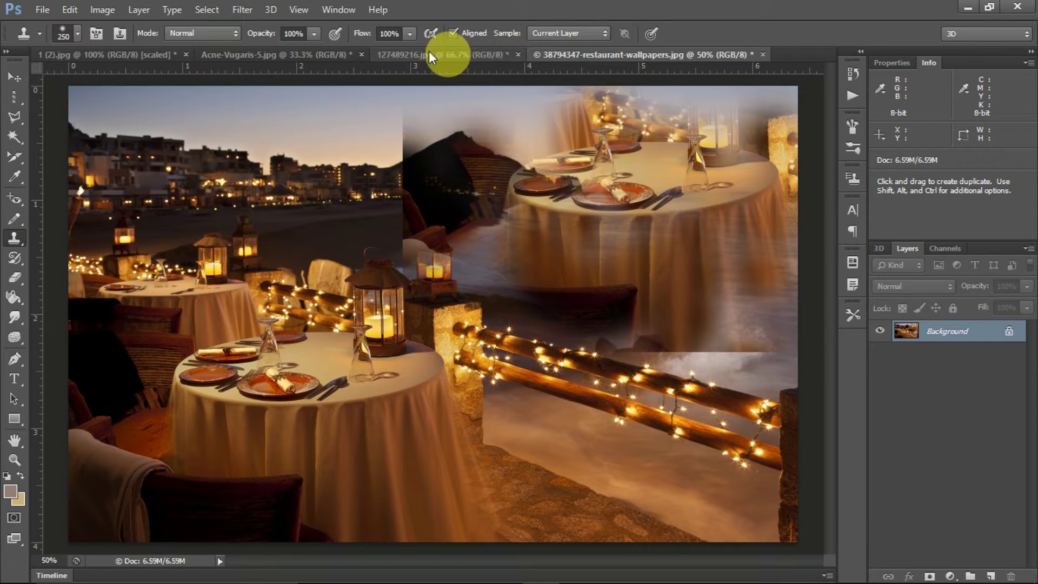
left_click(452, 33)
left_click(604, 34)
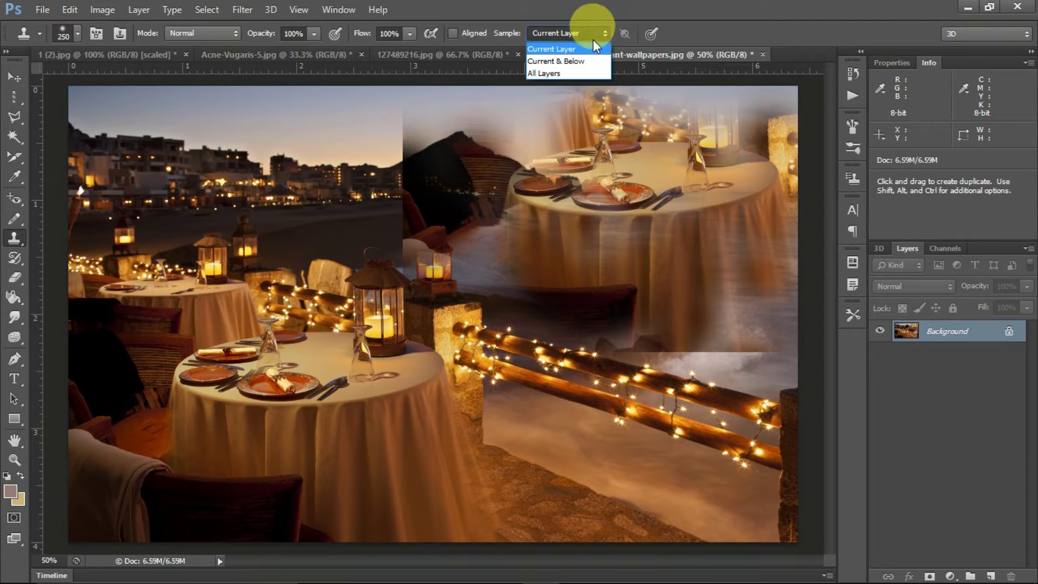
Choose Current Layer in the Sample dropdown so only the active layer is sampled
mouse_move(603, 219)
left_mouse_down()
mouse_move(596, 109)
mouse_move(604, 123)
mouse_move(557, 48)
left_mouse_up()
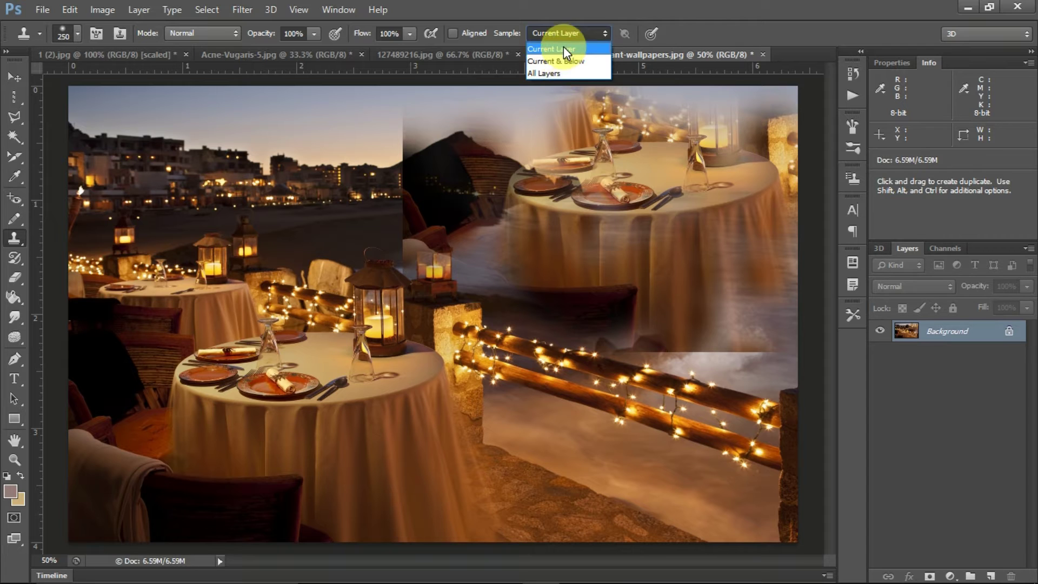
left_click(563, 47)
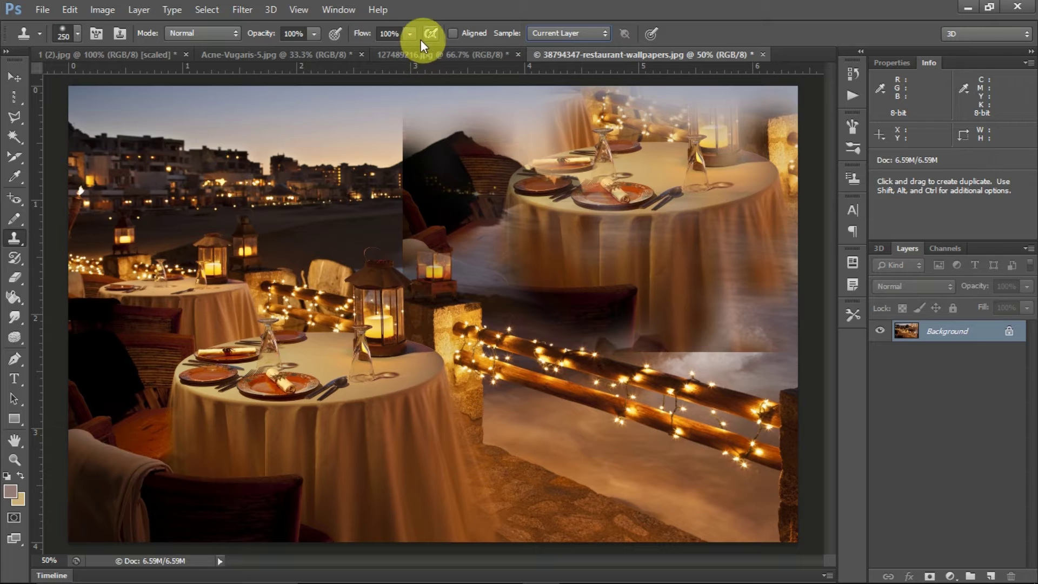
At 29% opacity, stamp faint glass copies over the tablecloths and terrace, undoing the last stroke
left_click(318, 35)
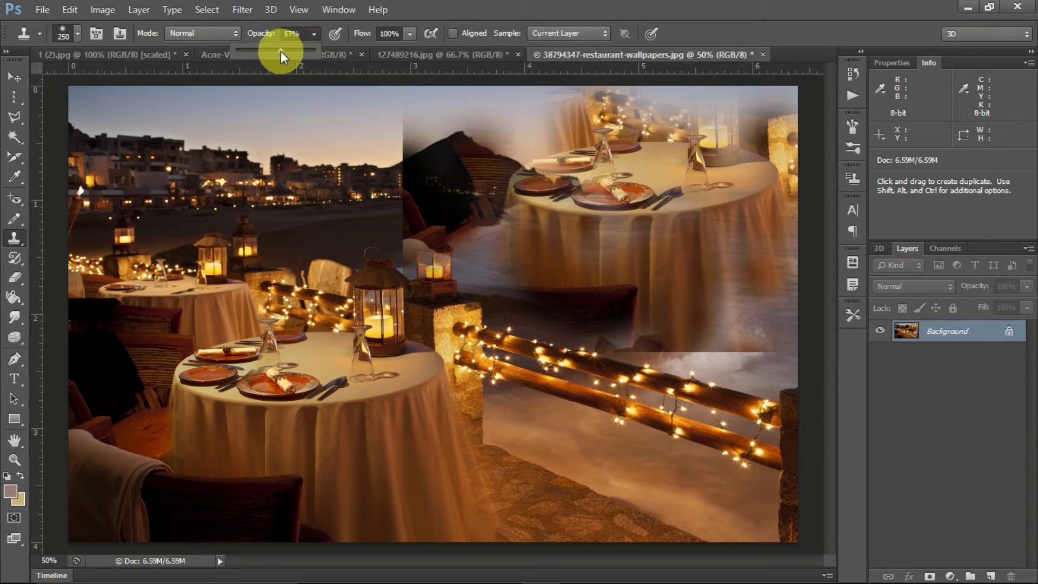
left_click_drag(248, 53, 254, 53)
left_click_drag(358, 352, 360, 351)
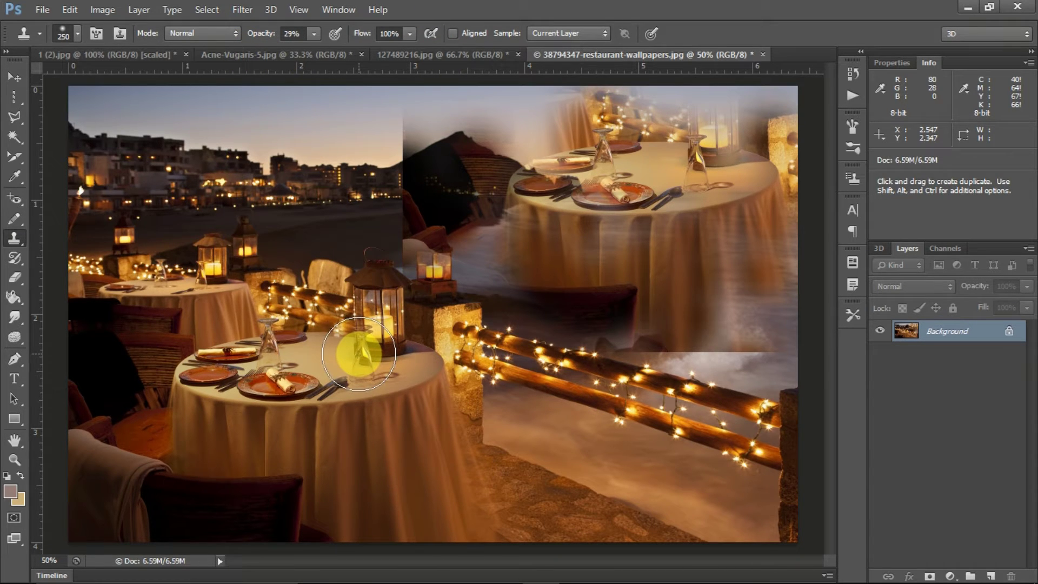
left_click(670, 270)
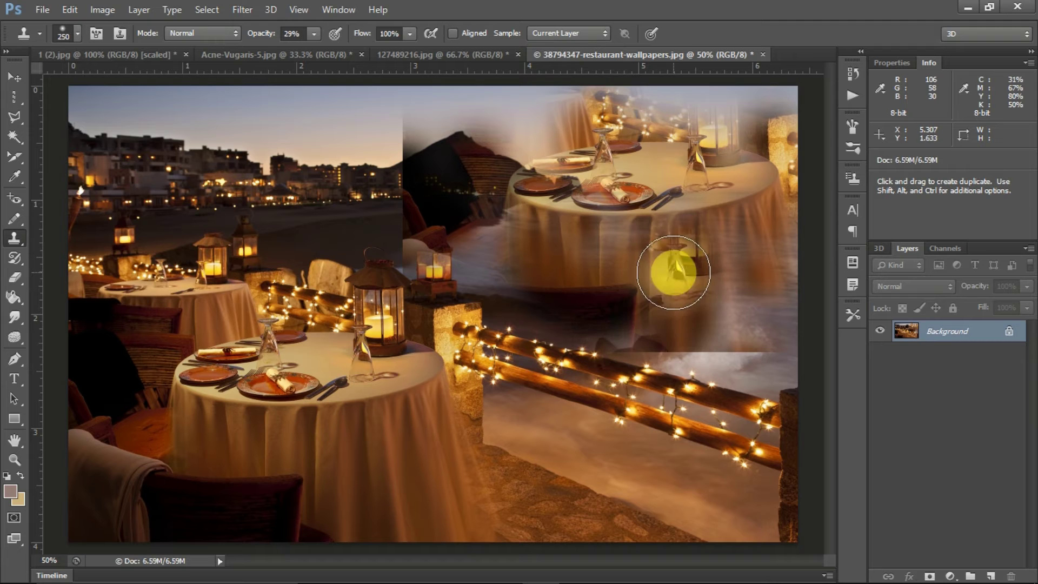
left_click_drag(673, 279, 681, 169)
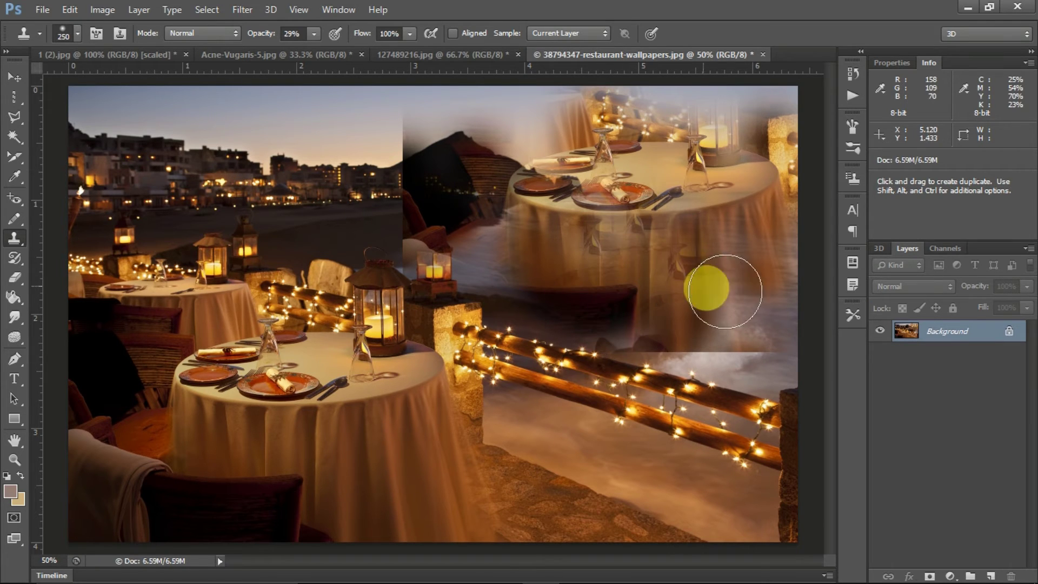
mouse_move(681, 169)
left_mouse_down()
mouse_move(537, 502)
mouse_move(365, 61)
left_mouse_up()
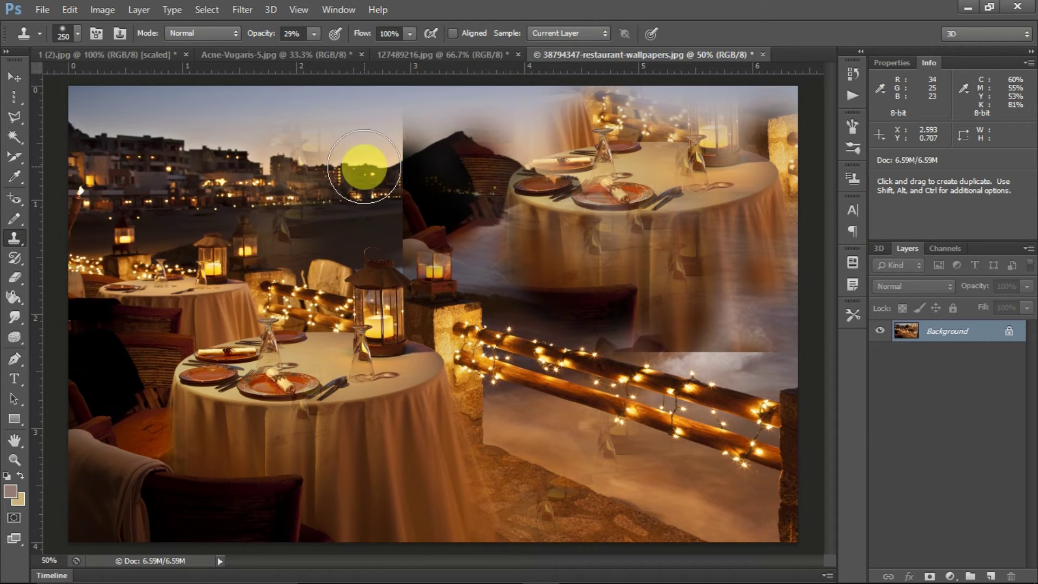
key("ctrl+z")
Restore 100% opacity, clone a glass into the sky and fence over the chair, then undo
left_click(313, 32)
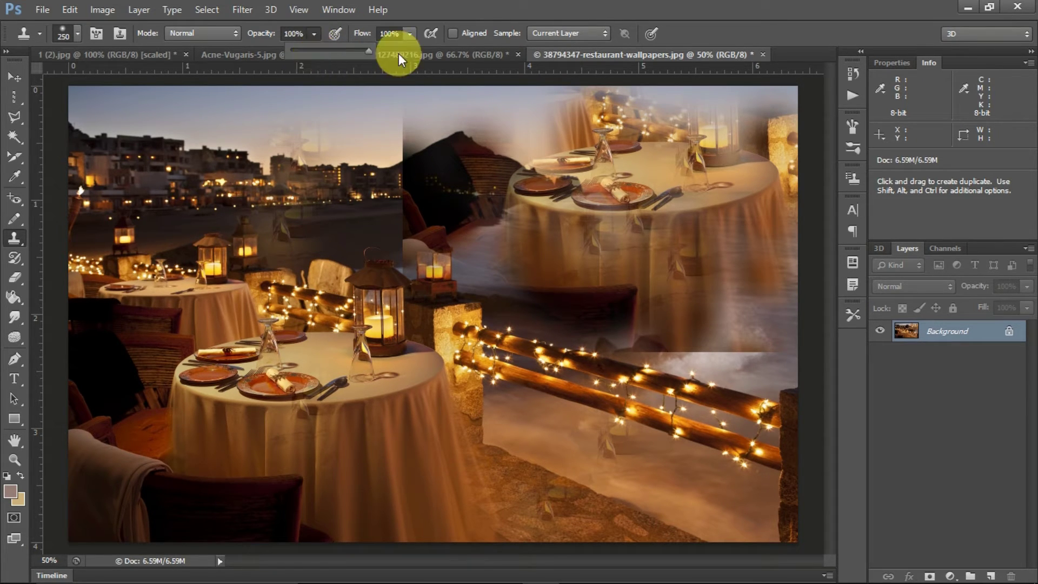
left_click_drag(324, 335, 360, 363)
left_click(360, 364)
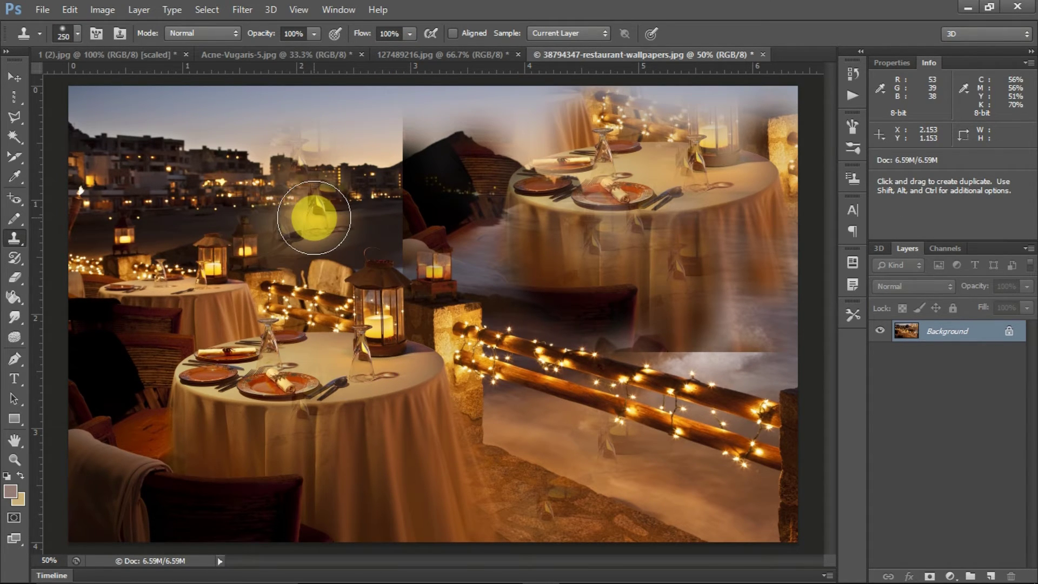
left_click(314, 217)
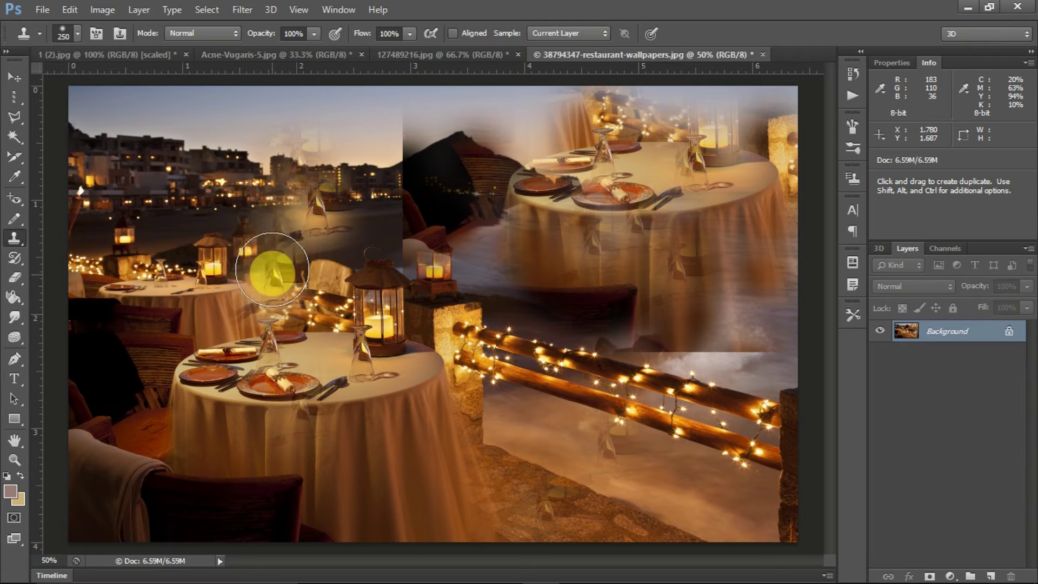
left_click_drag(272, 269, 318, 253)
key("ctrl+z")
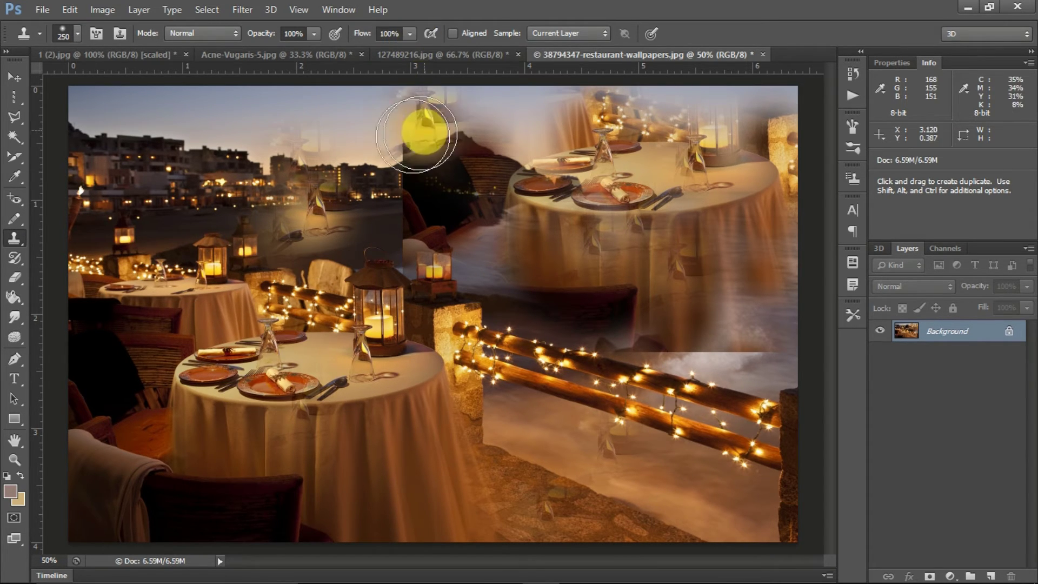
left_click(231, 35)
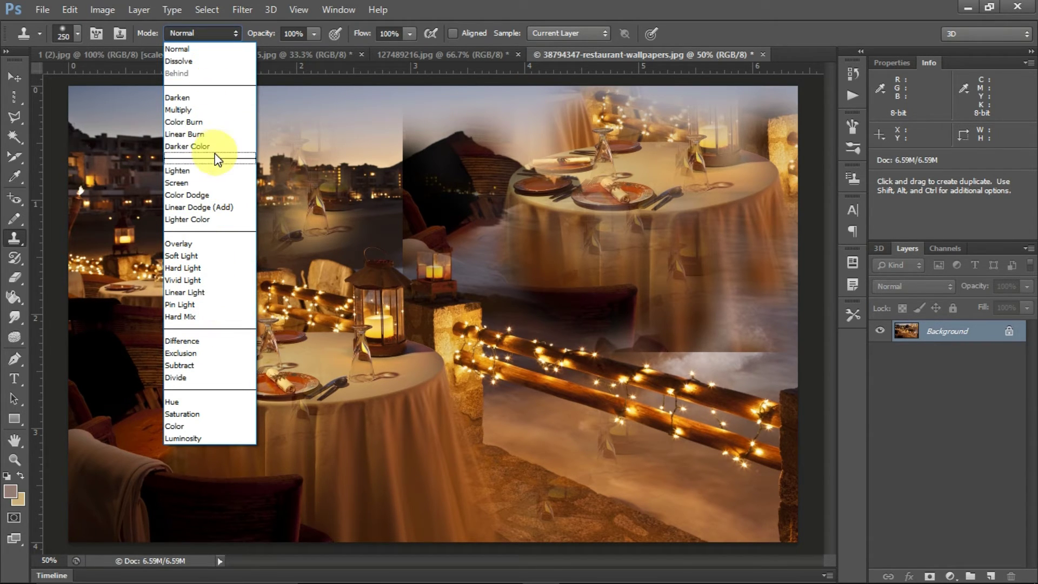
Clone glasses and tables into the upper-left sky using Darker Color, then restore Normal mode
left_click(371, 360)
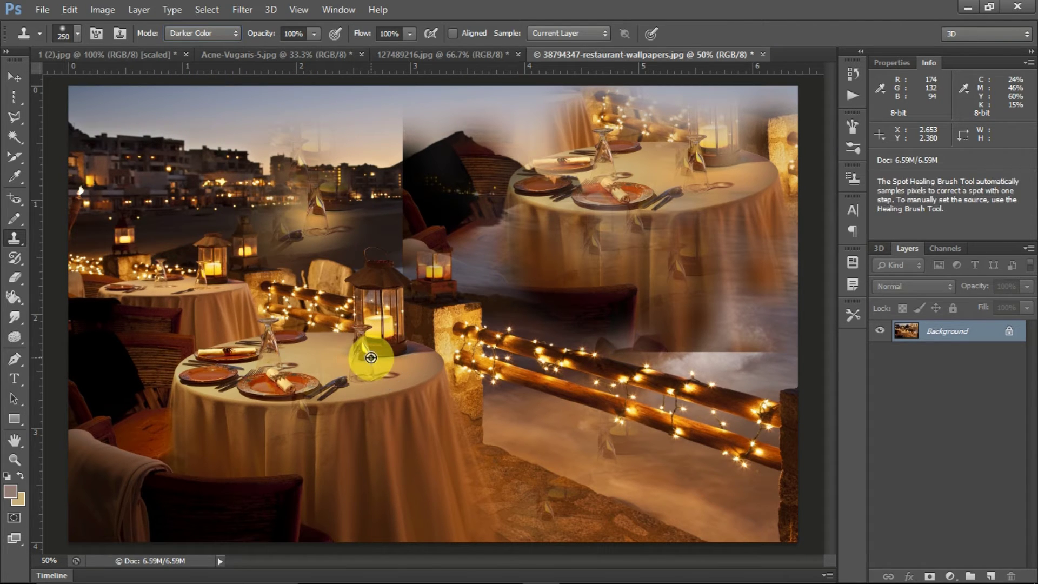
left_click(361, 200)
mouse_move(361, 201)
left_mouse_down()
mouse_move(346, 235)
mouse_move(294, 201)
mouse_move(404, 136)
mouse_move(463, 324)
mouse_move(440, 270)
mouse_move(269, 94)
left_mouse_up()
left_click(227, 33)
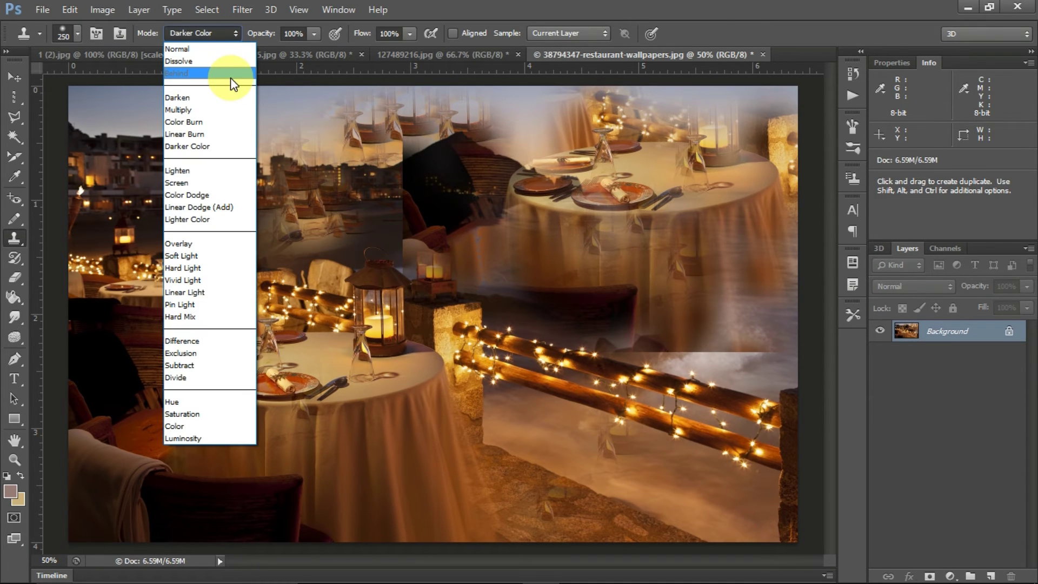
left_click(221, 54)
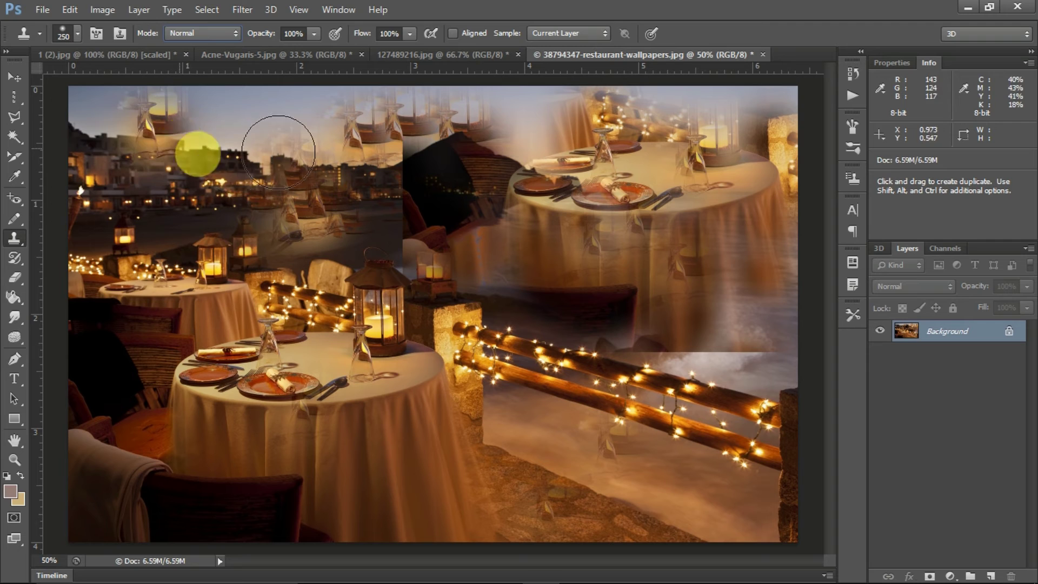
left_click_drag(22, 240, 71, 255)
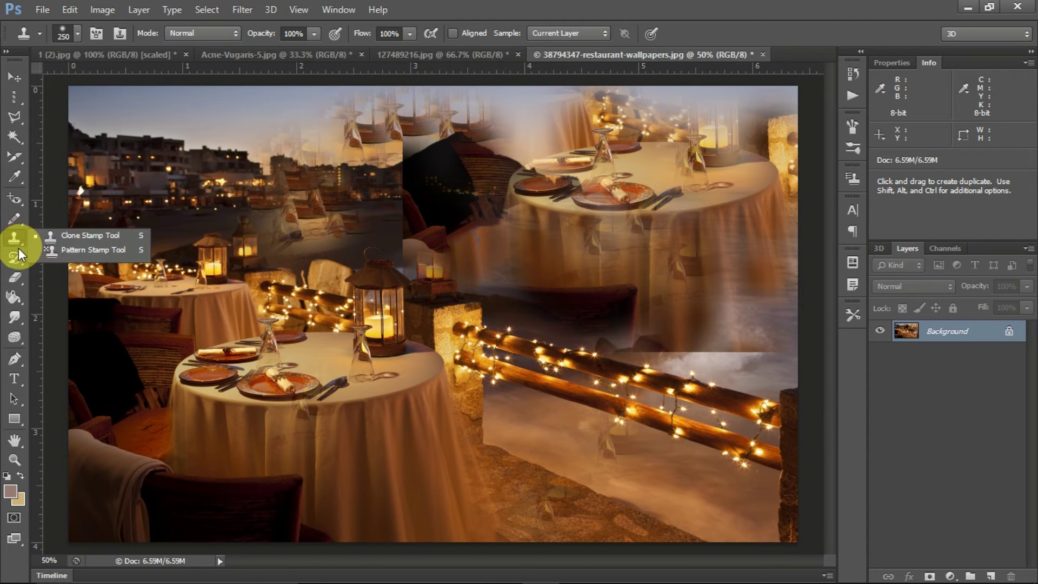
Select the Pattern Stamp, replace patterns with the Color Paper set, and pick the dark red paper
left_click(76, 253)
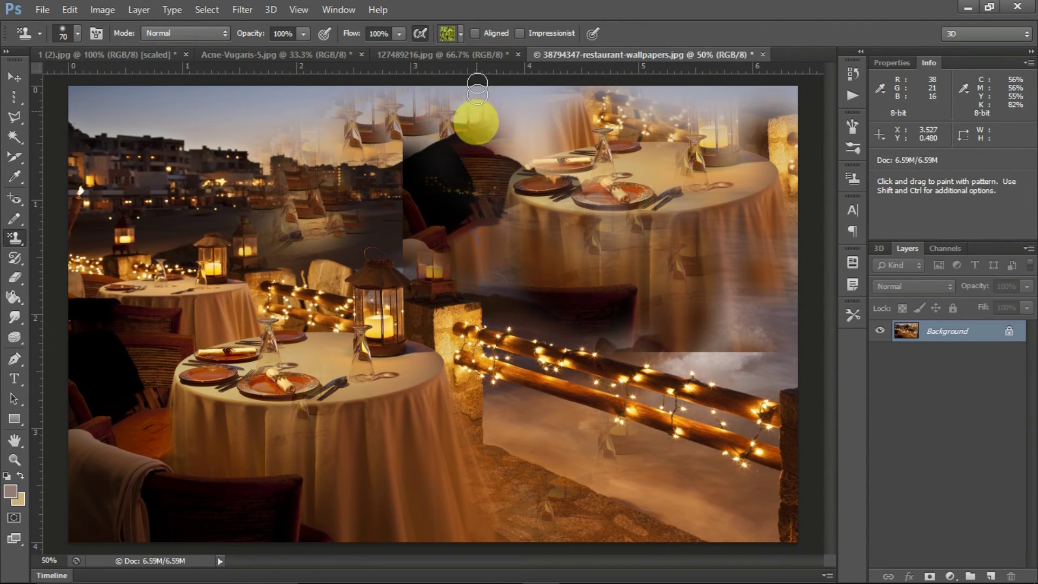
left_click(461, 34)
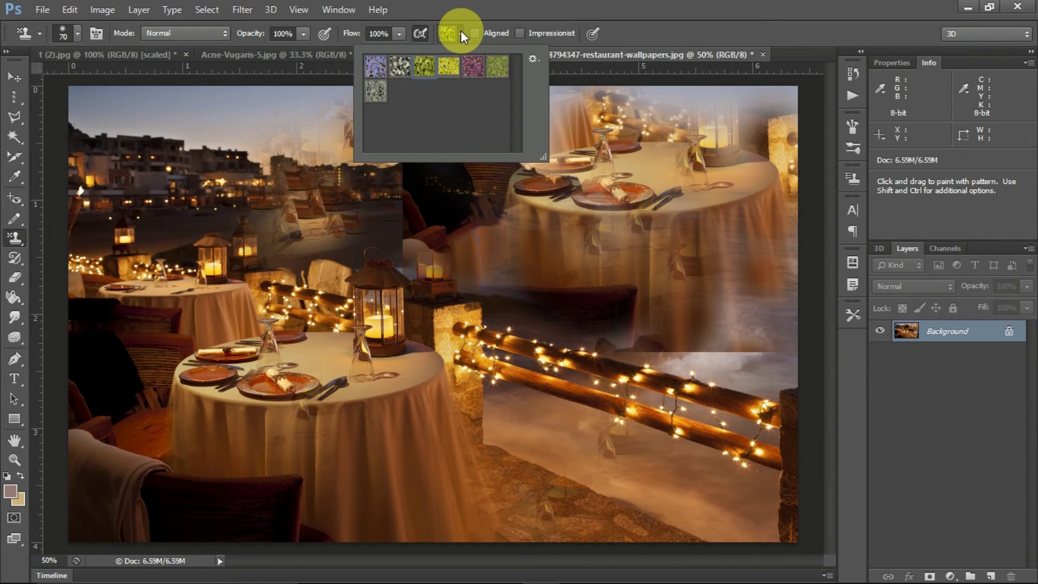
left_click(478, 72)
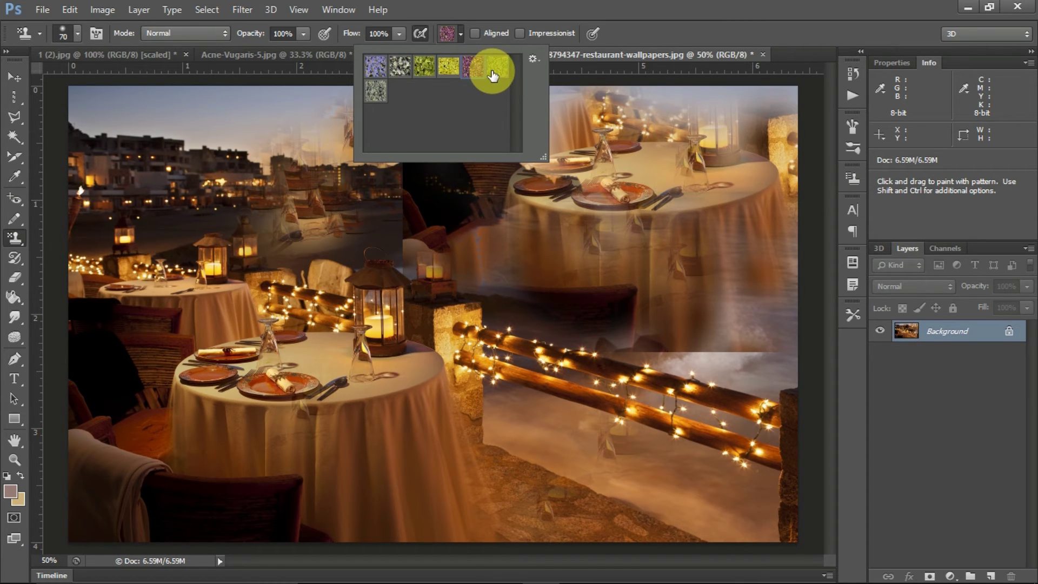
left_click(534, 58)
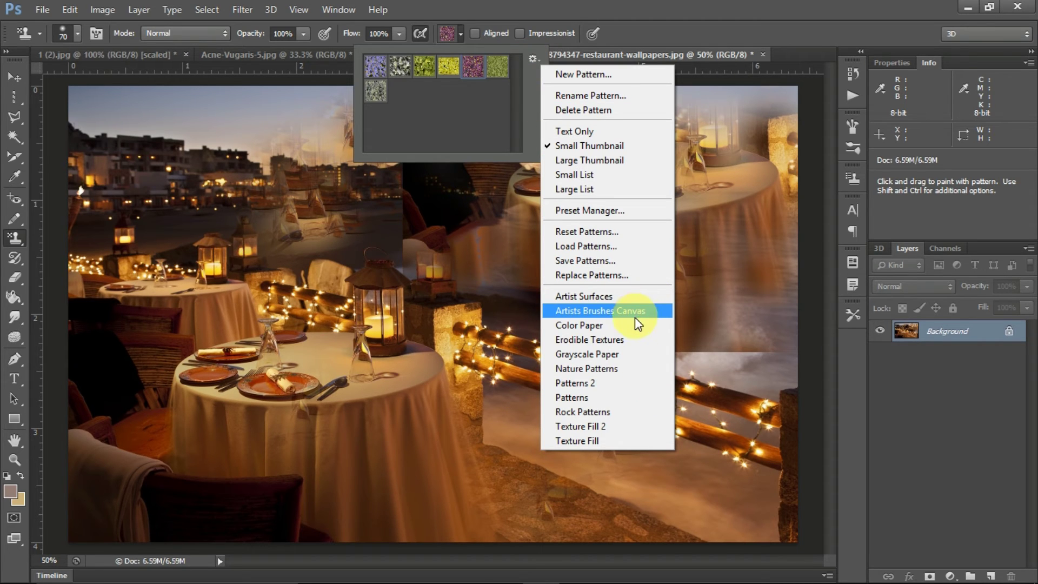
left_click(622, 326)
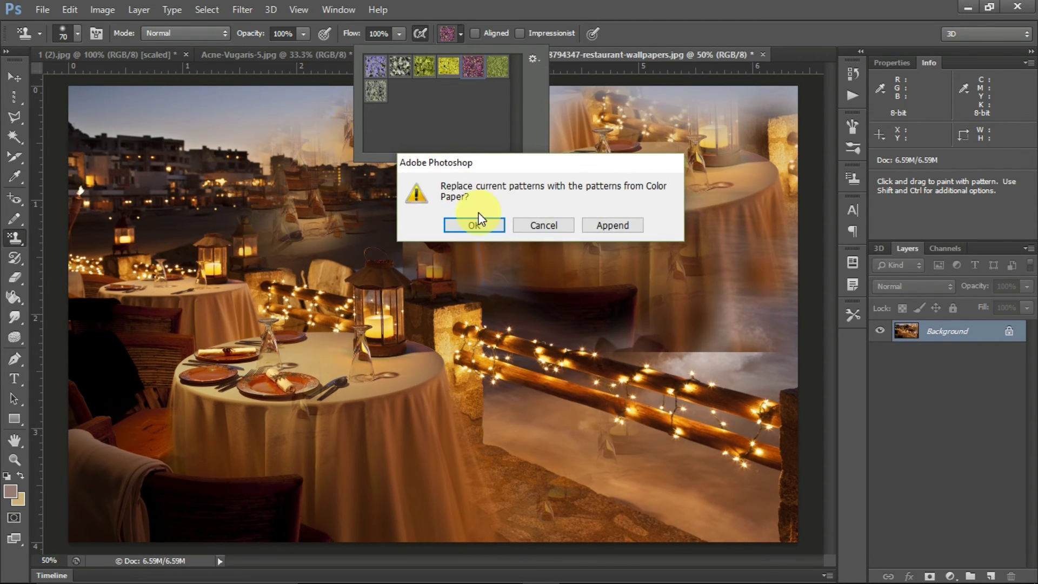
left_click(484, 229)
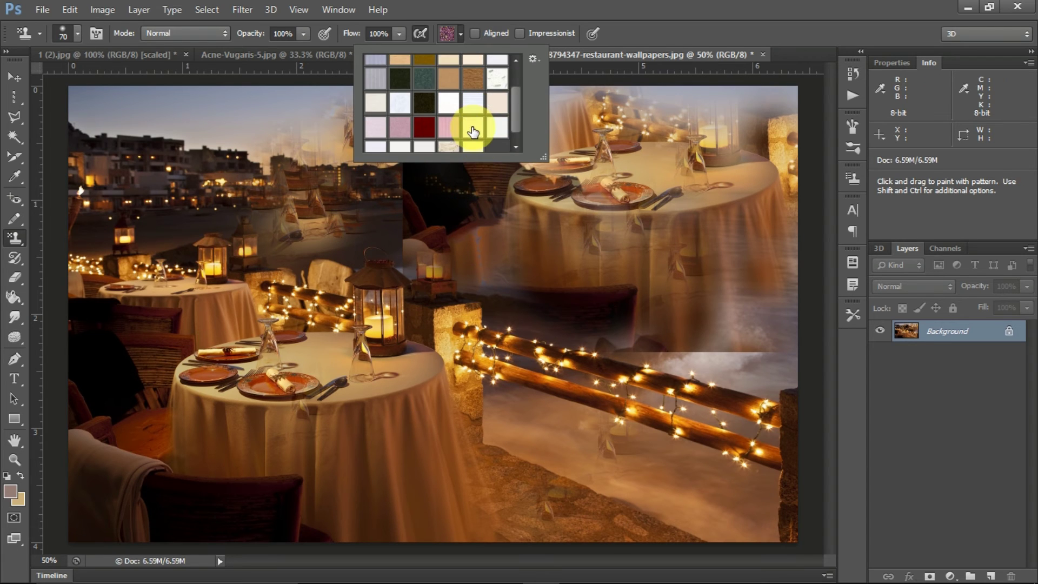
left_click(424, 114)
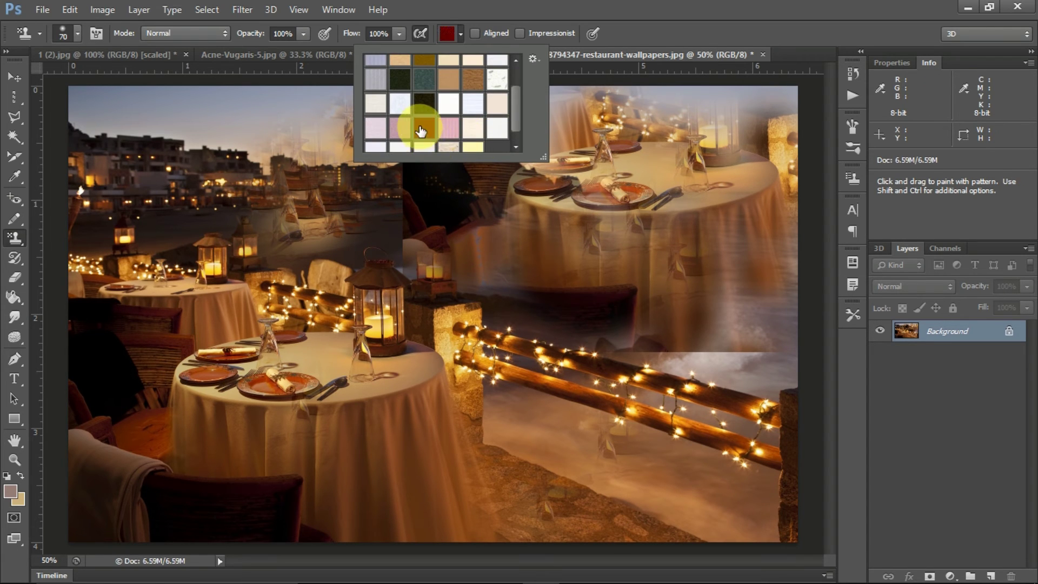
left_click(598, 7)
Paint dark red pattern texture across the right and upper table tops, then enlarge the brush
mouse_move(592, 158)
left_mouse_down()
mouse_move(568, 189)
mouse_move(719, 210)
left_mouse_up()
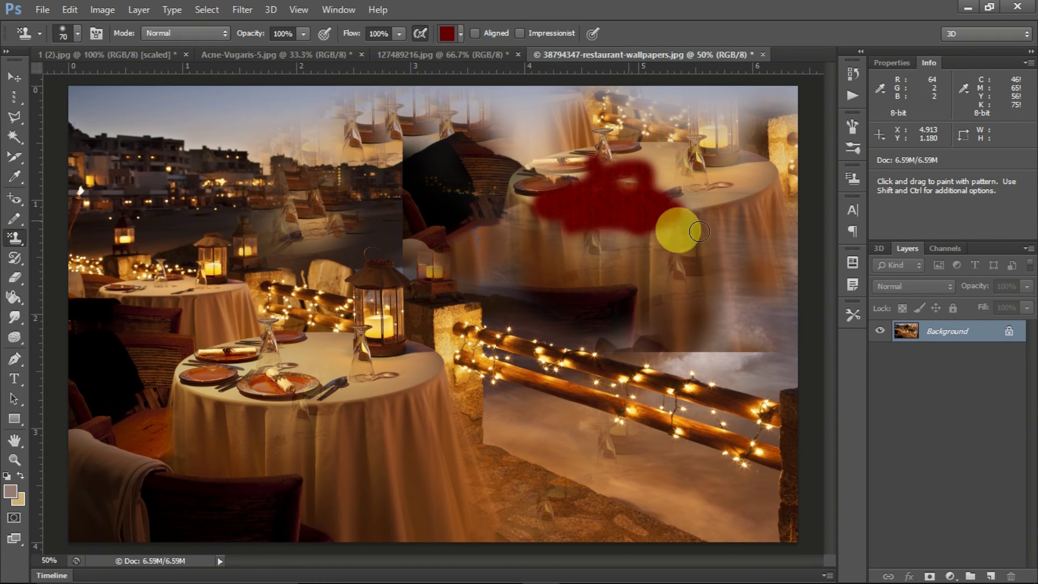
mouse_move(538, 213)
left_mouse_down()
mouse_move(707, 190)
mouse_move(630, 174)
mouse_move(703, 155)
mouse_move(405, 143)
left_mouse_up()
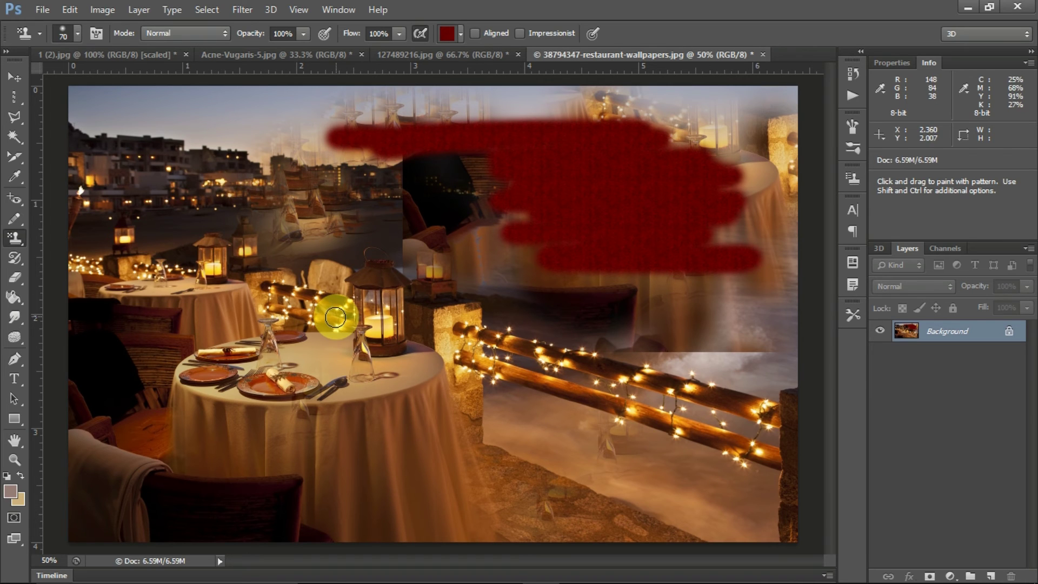
key("bracketright")
key("bracketright")
key("bracketright")
key("bracketright")
key("bracketright")
key("bracketright")
Wash the left-centre of the photo in translucent red texture with the large brush, then shrink it
mouse_move(301, 251)
left_mouse_down()
mouse_move(371, 332)
mouse_move(614, 441)
mouse_move(665, 394)
mouse_move(345, 441)
mouse_move(419, 384)
mouse_move(76, 260)
left_mouse_up()
left_click(24, 243)
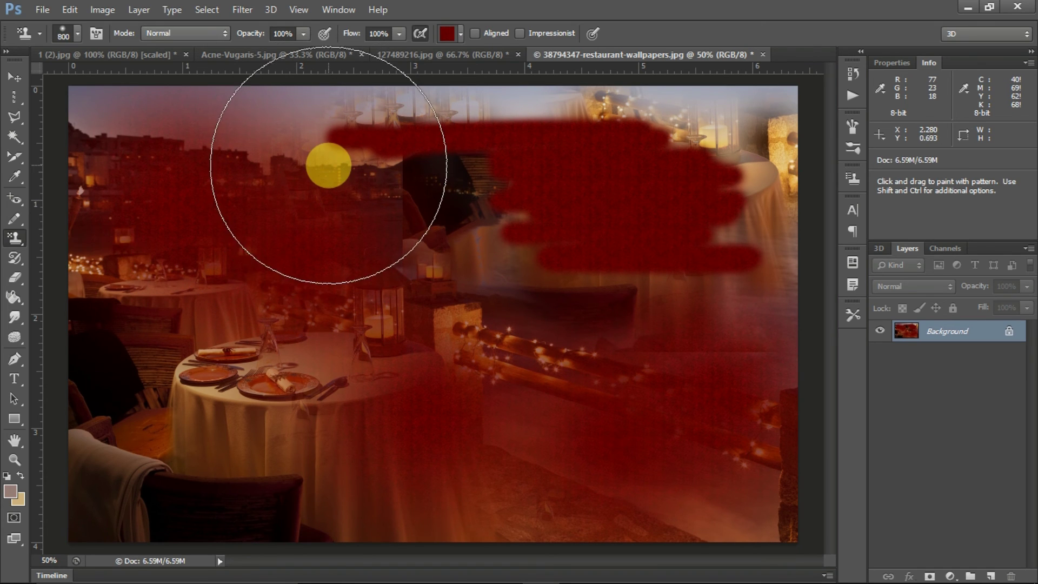
key("bracketleft")
key("bracketleft")
key("bracketleft")
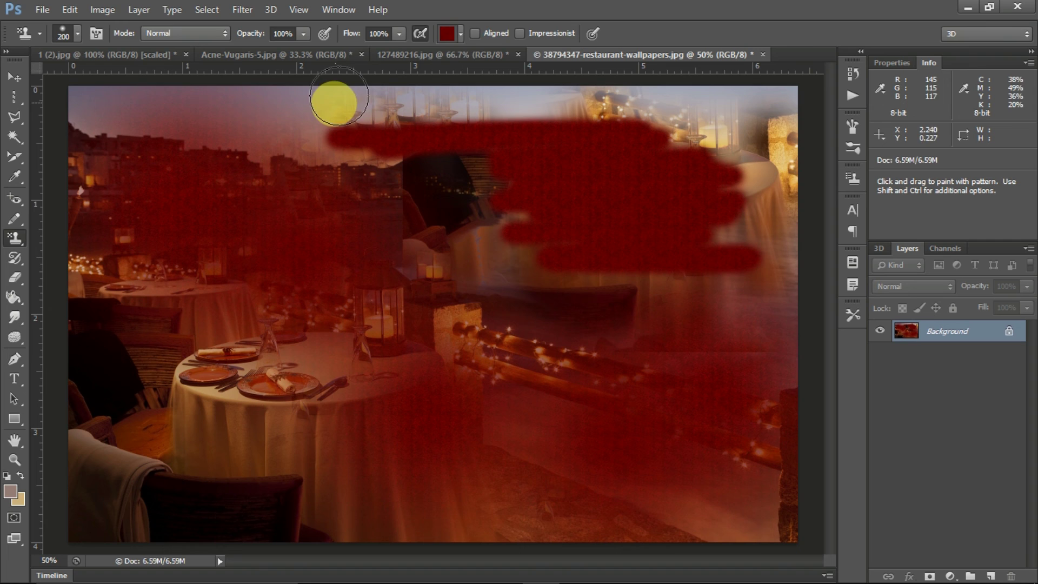